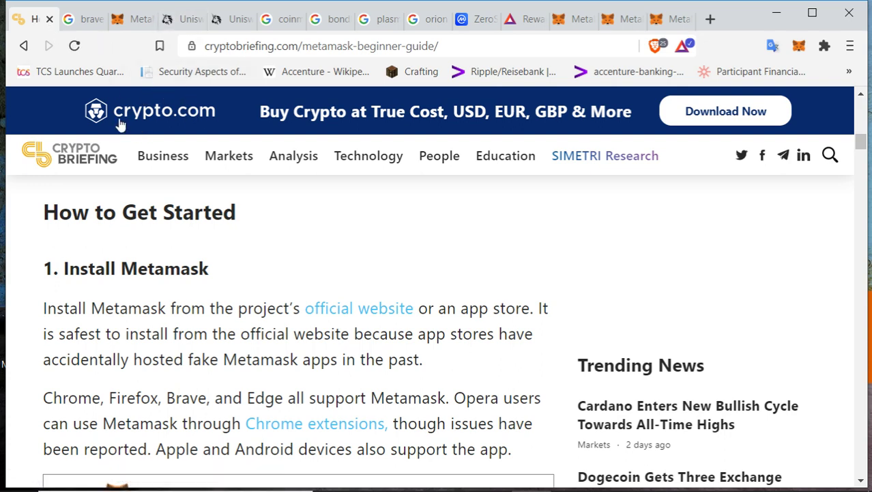
Step: Look at the Brave browser search results, then return to the Install Metamask section of the beginner guide
click(90, 19)
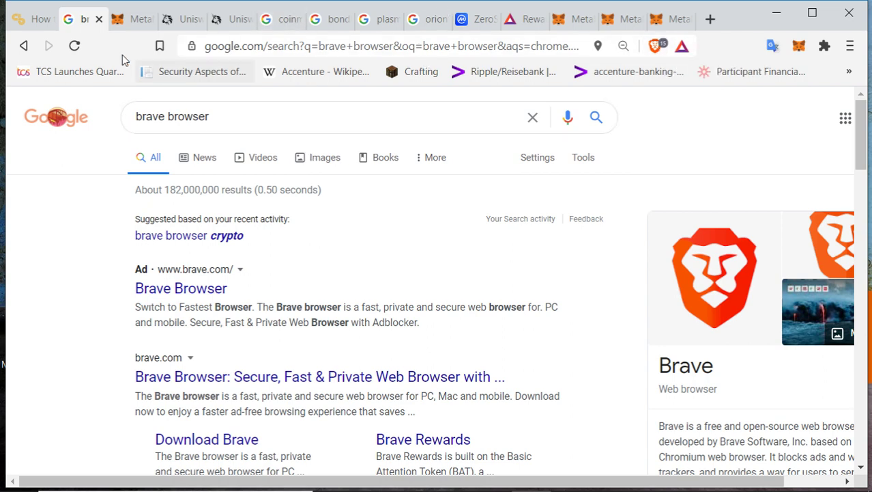
click(34, 26)
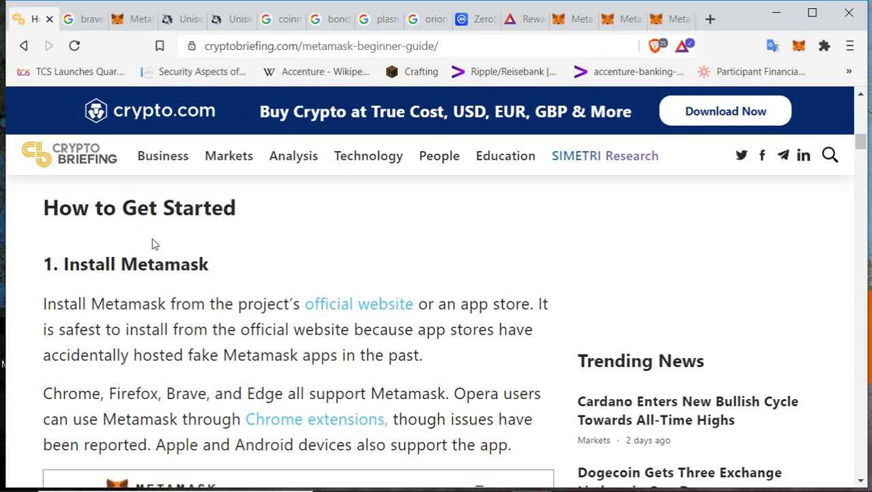
scroll(154, 241, down, 1)
Step: View the MetaMask download page and look through its iOS, Android and Brave install options
click(137, 22)
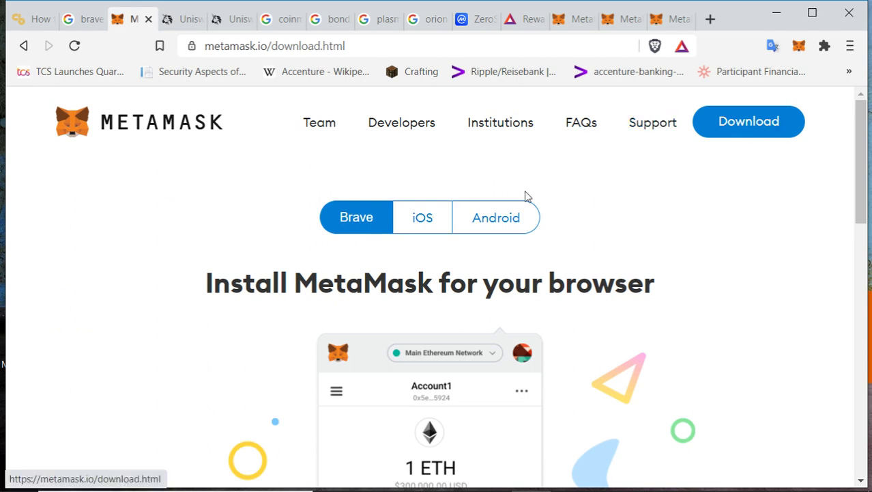
click(410, 219)
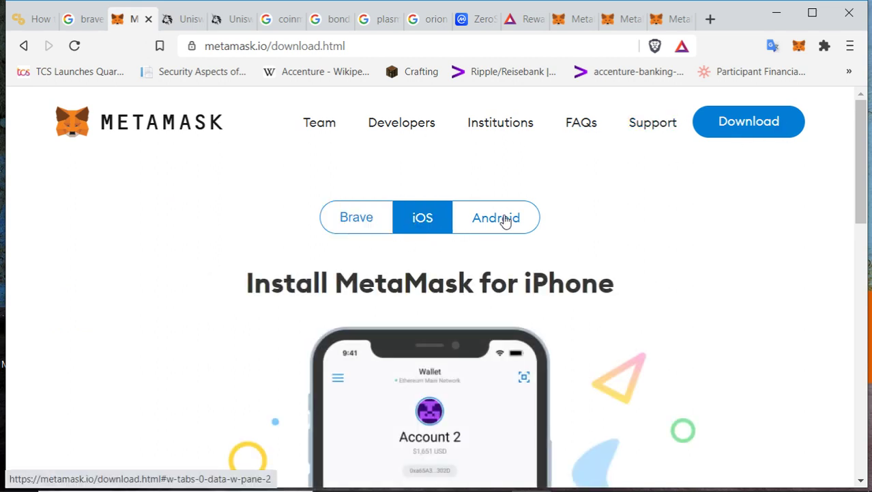
click(504, 225)
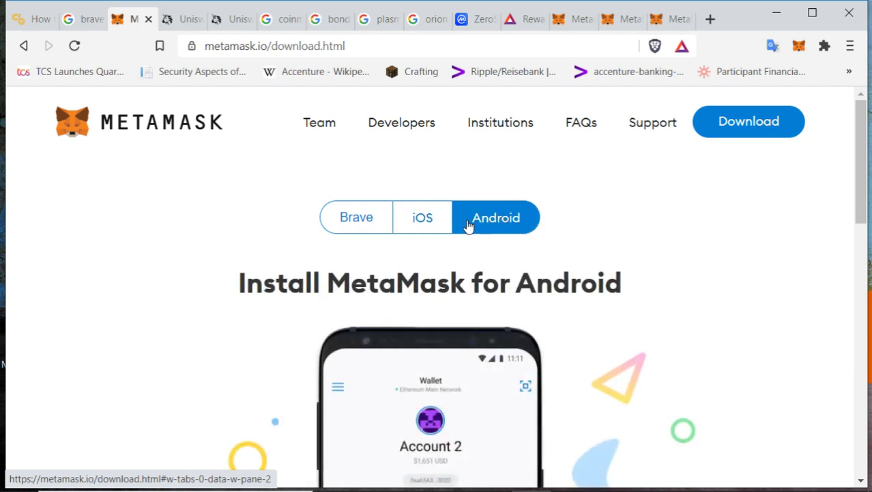
click(358, 223)
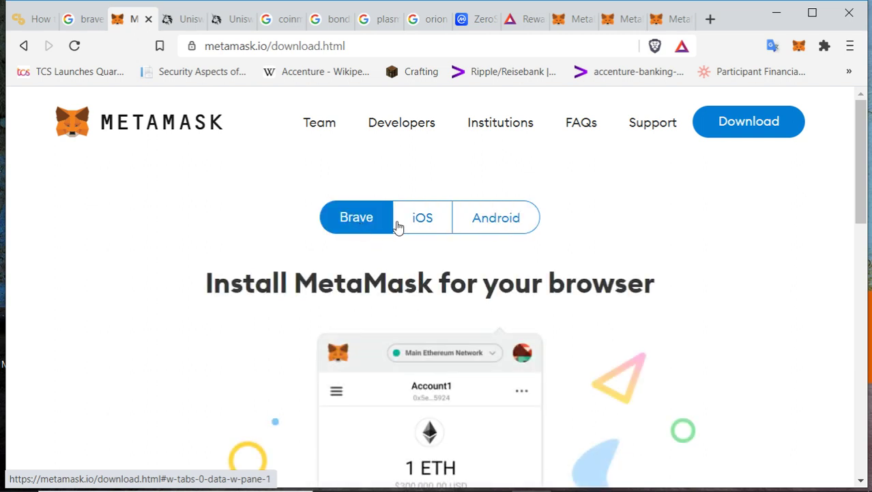
click(186, 22)
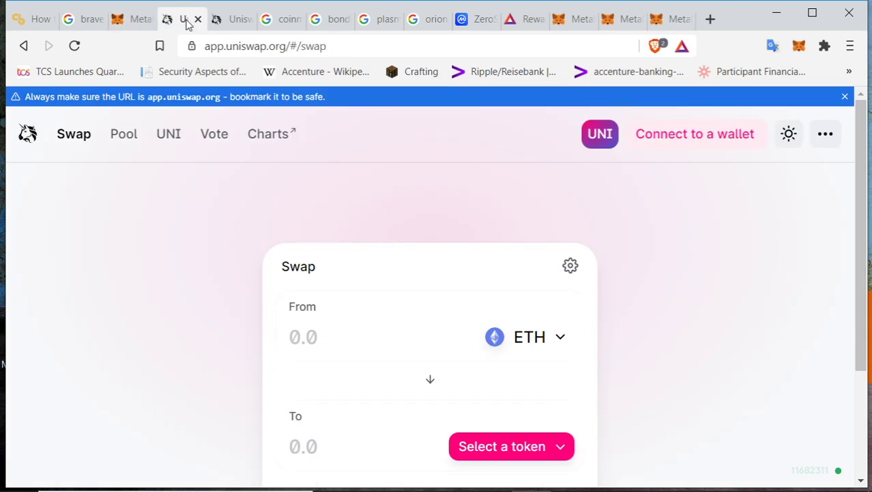
click(147, 22)
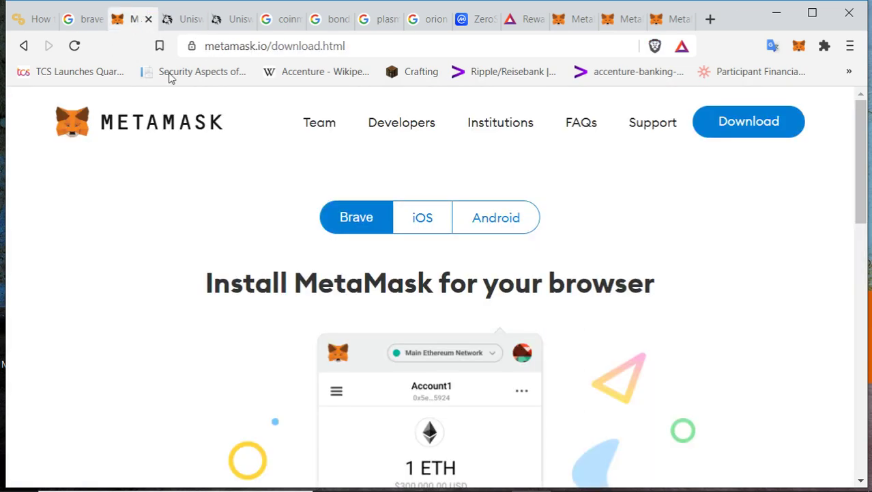
Step: Open the MetaMask wallet extension and unlock it with the wallet password
click(798, 48)
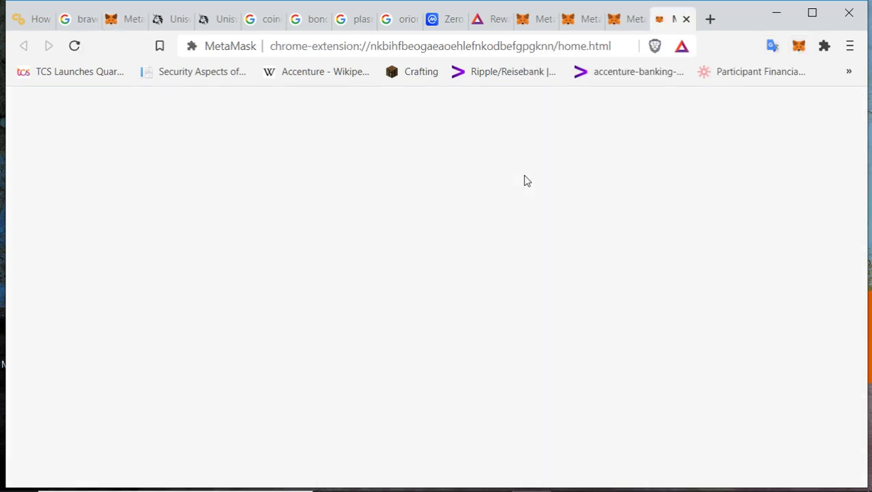
scroll(417, 290, down, 2)
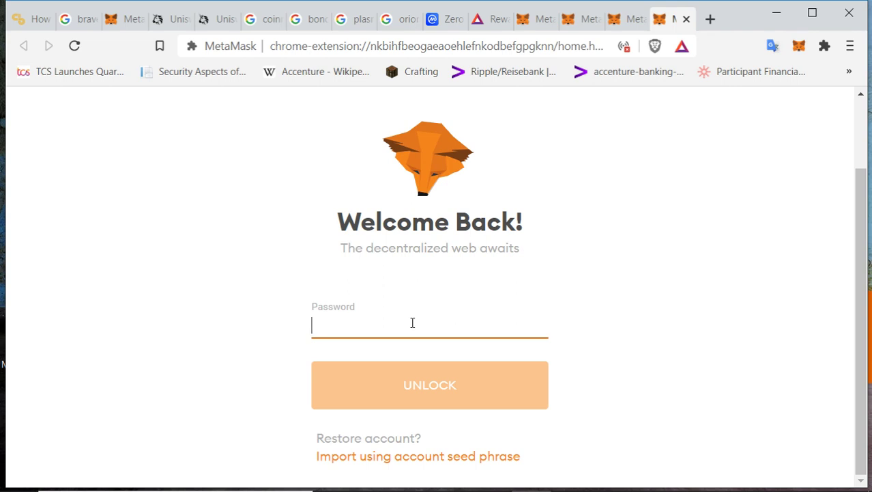
text(••••••)
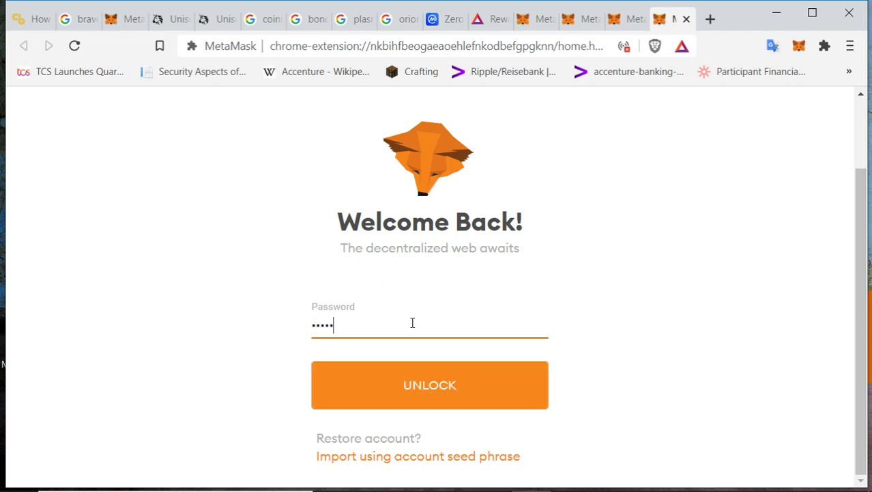
text(••)
click(439, 394)
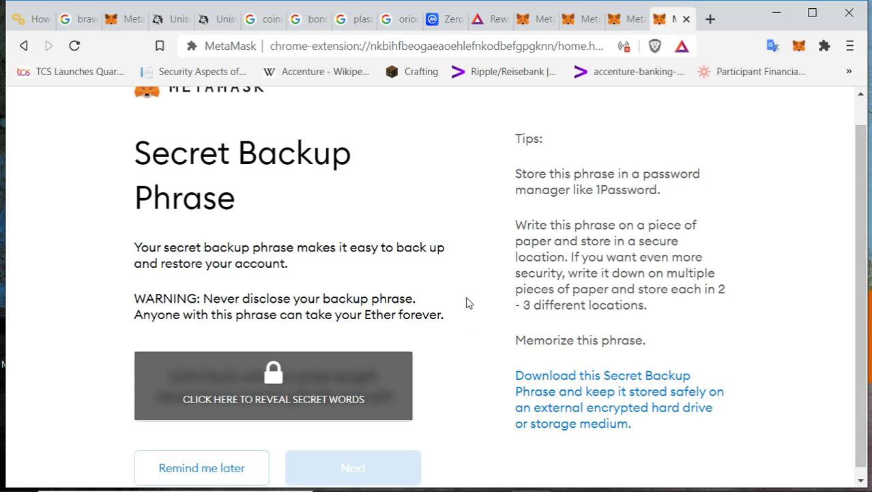
Step: Read the backup tips, reveal the secret backup phrase and continue to its confirmation
scroll(467, 302, up, 1)
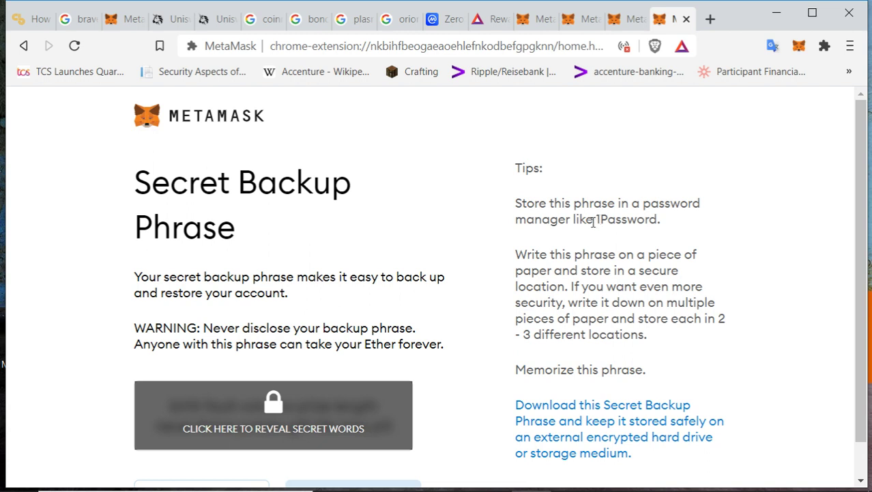
scroll(275, 375, down, 1)
click(273, 376)
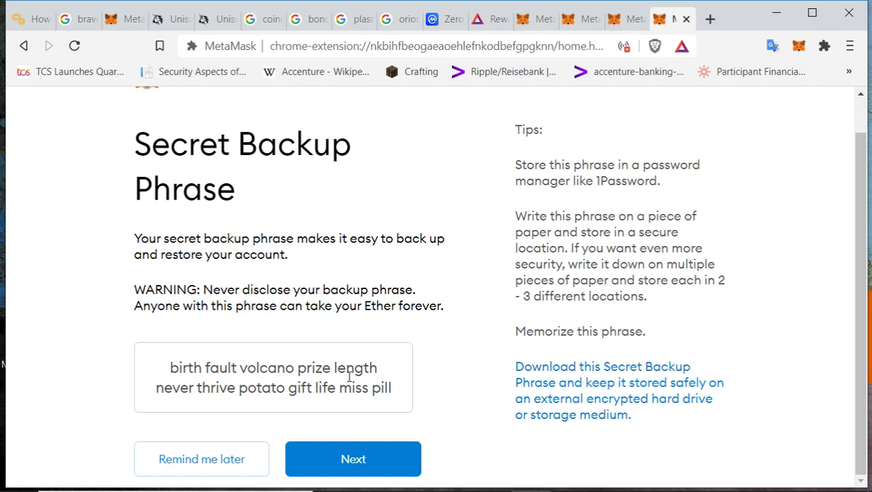
click(393, 456)
Step: Select the twelve words of the secret backup phrase in their original order and confirm them
scroll(430, 335, down, 2)
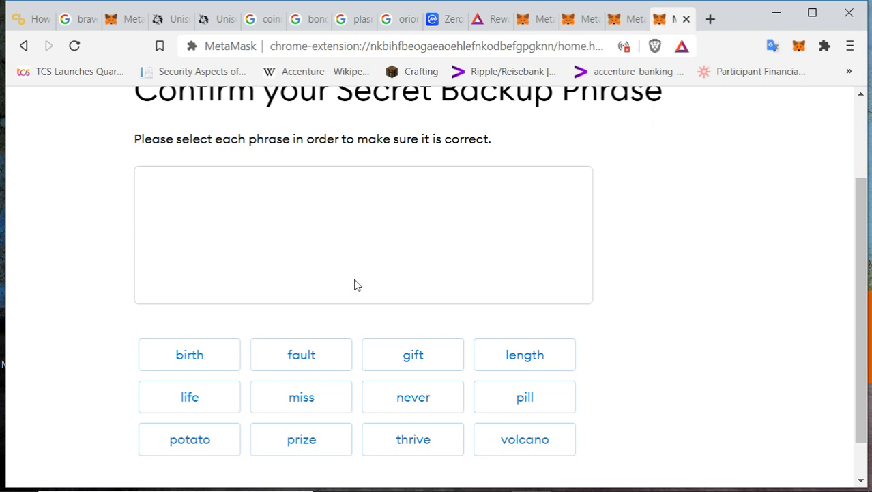
click(198, 358)
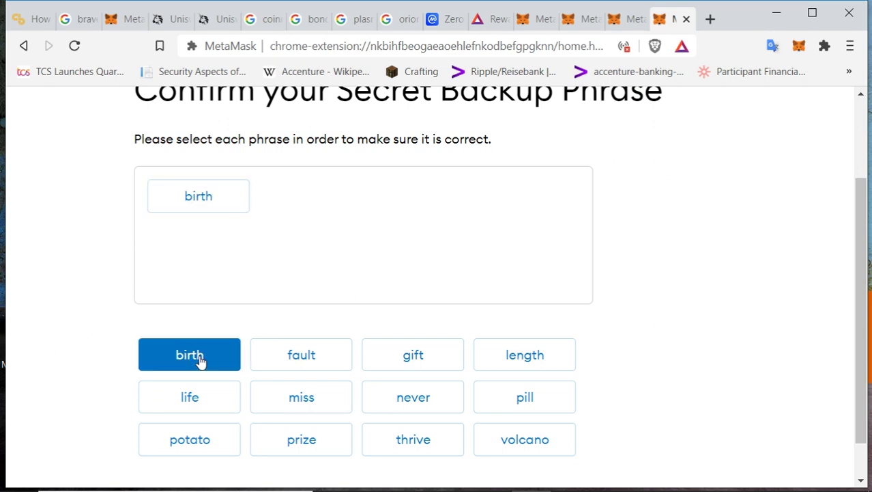
click(264, 353)
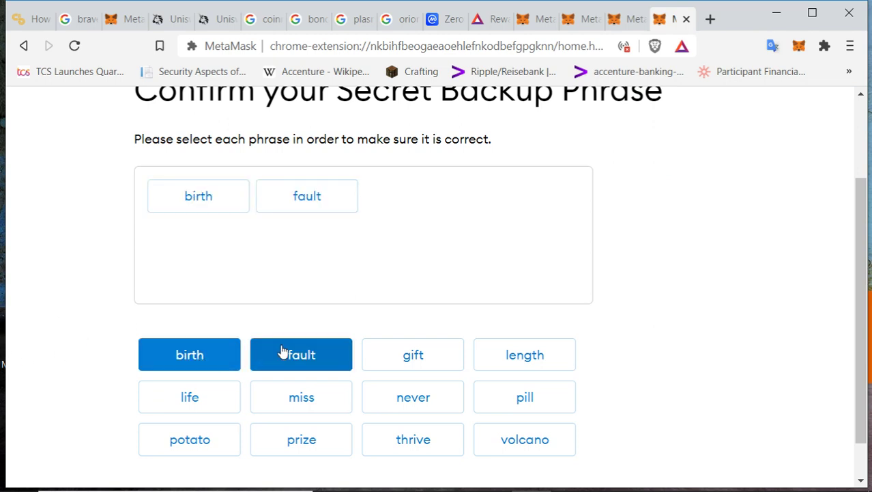
click(486, 440)
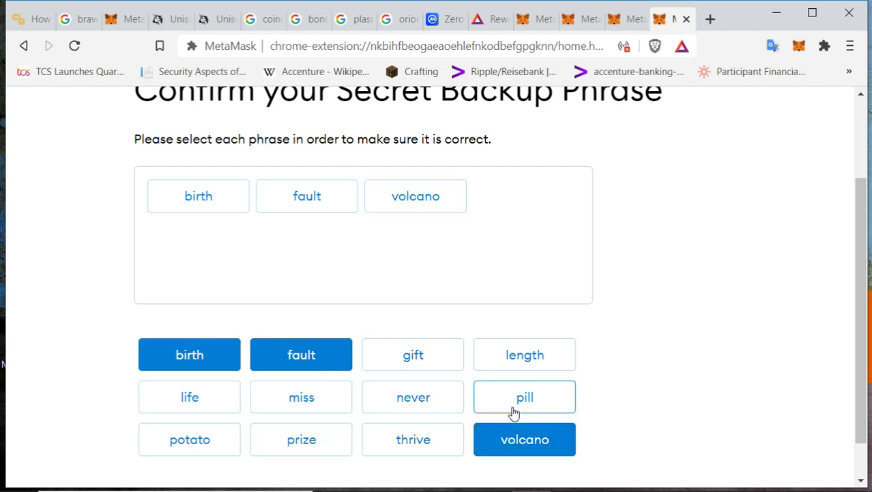
click(313, 456)
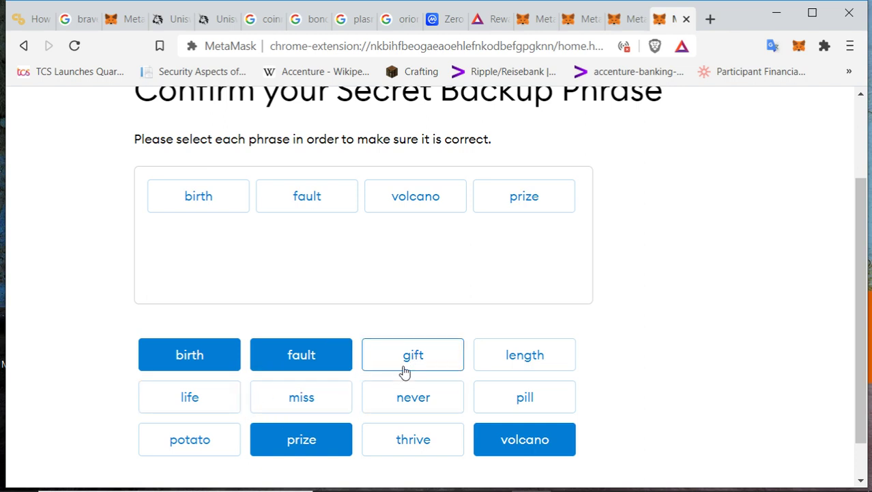
click(518, 353)
click(391, 407)
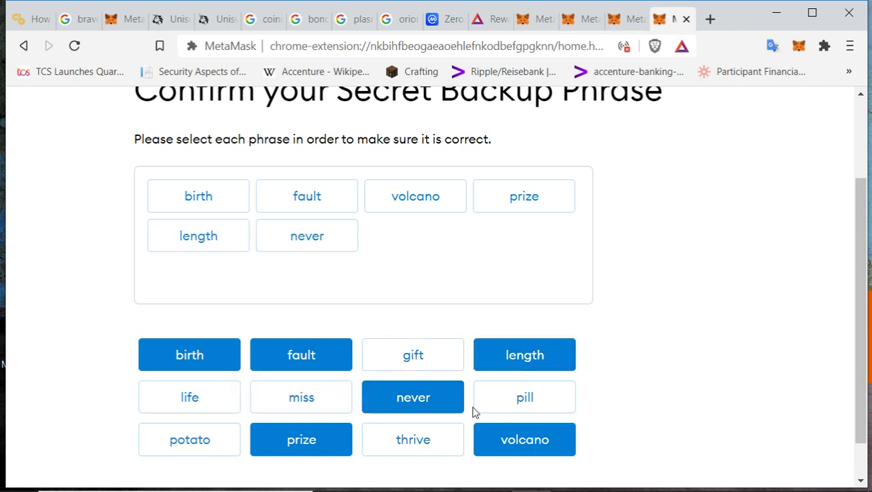
click(410, 442)
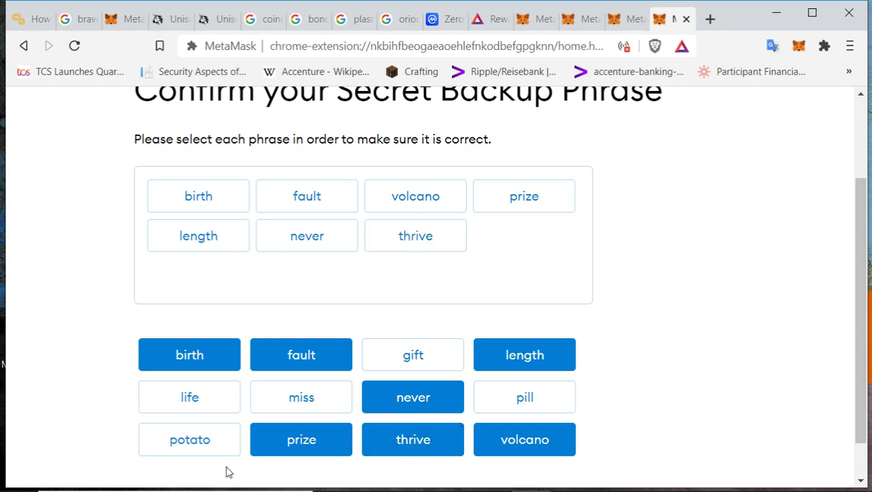
click(213, 448)
click(414, 361)
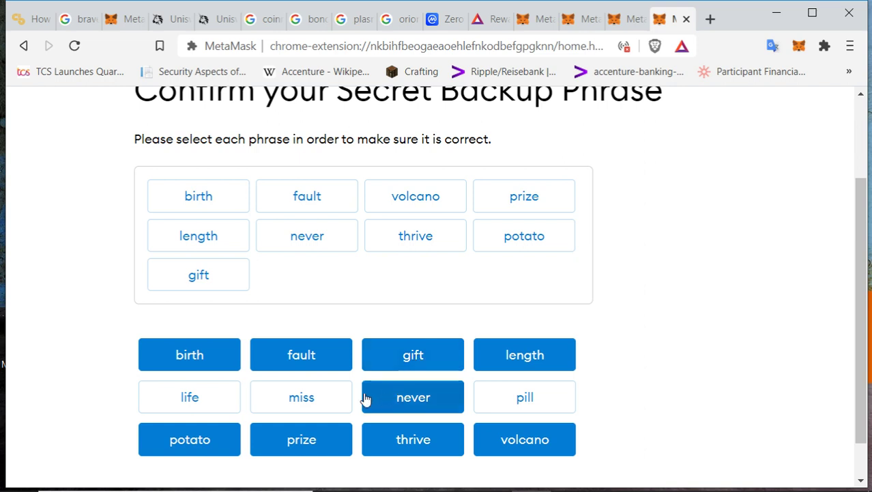
click(222, 408)
click(280, 402)
click(493, 396)
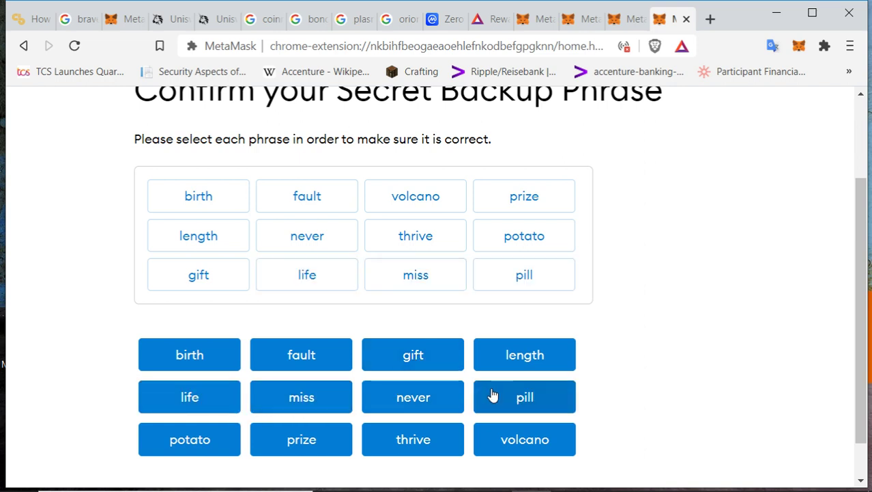
scroll(686, 386, down, 1)
click(205, 456)
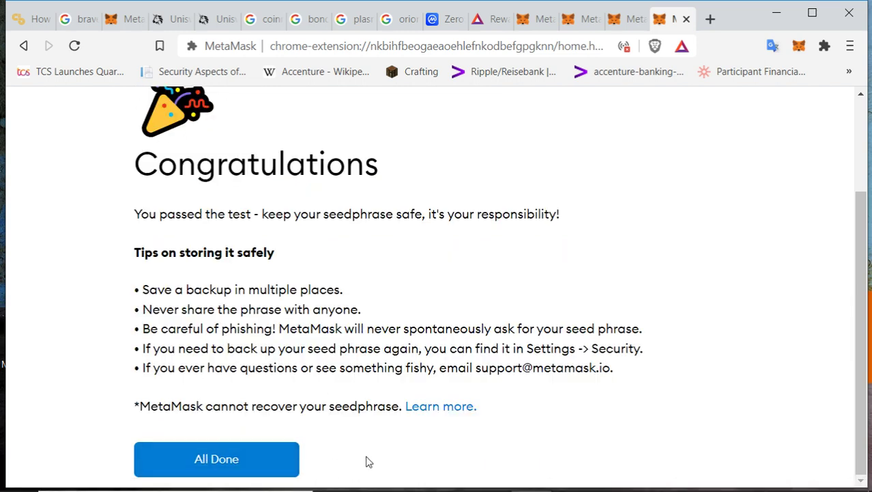
Step: Finish the wallet backup setup, look over the token swapping announcement and dismiss it
click(296, 460)
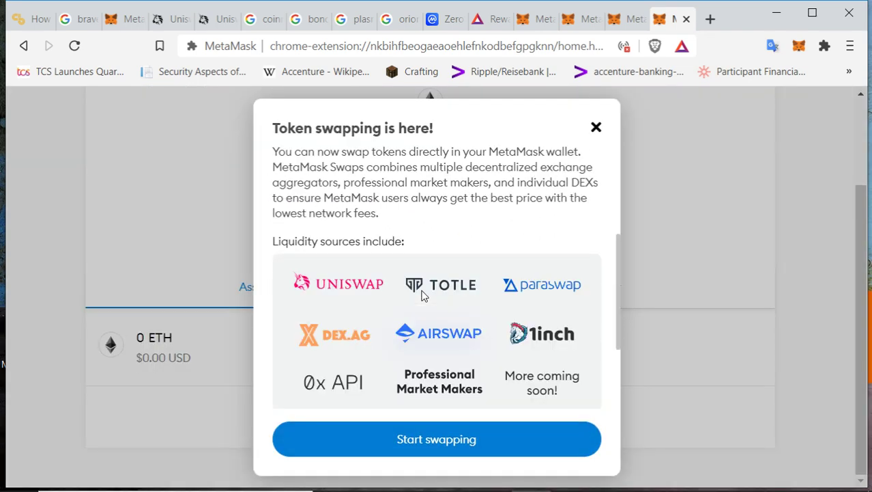
scroll(454, 244, down, 2)
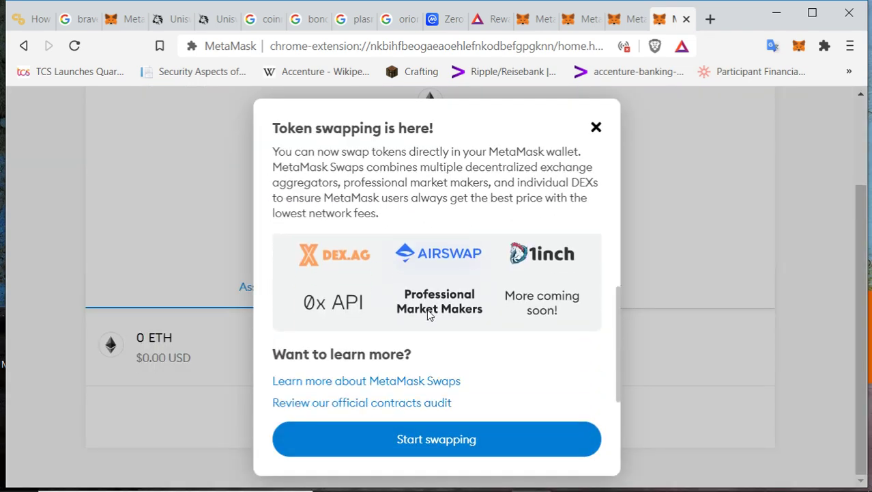
scroll(432, 314, up, 2)
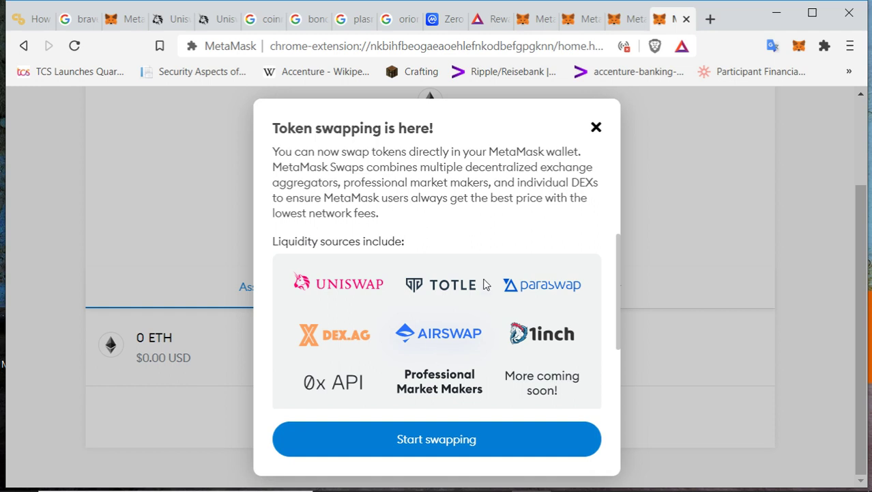
click(596, 127)
Step: Review Account 1's balance, its Buy, Send and Swap actions and its asset list, and copy the account address
scroll(583, 258, up, 2)
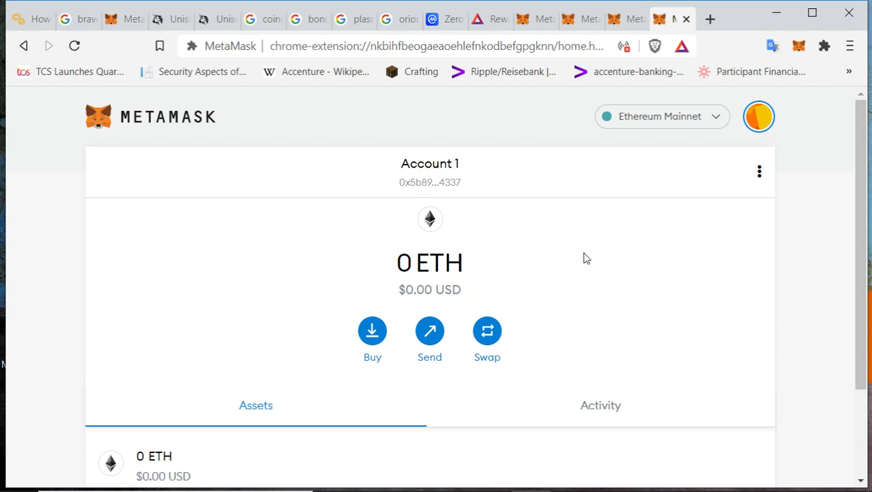
scroll(464, 218, down, 1)
scroll(463, 218, up, 1)
scroll(467, 257, down, 2)
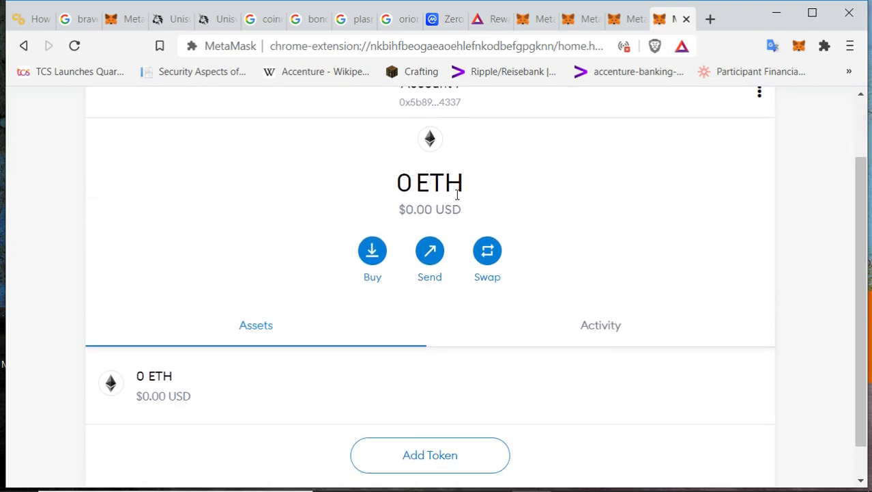
scroll(455, 205, down, 1)
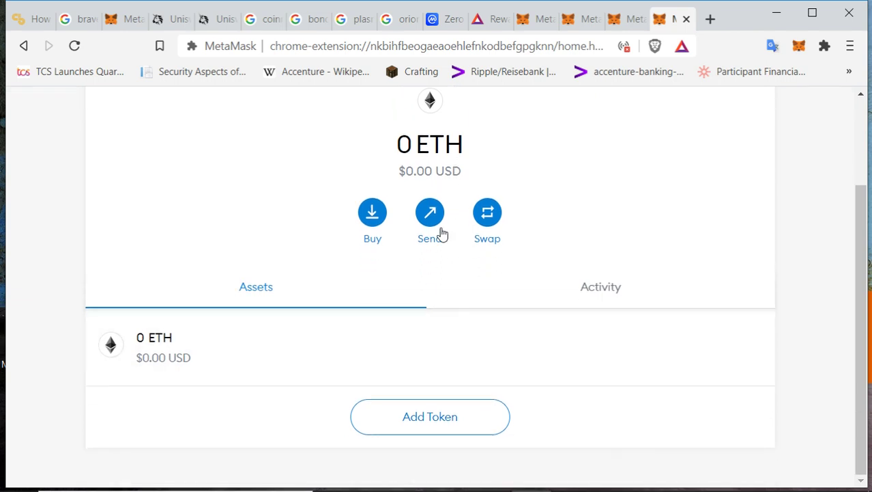
scroll(437, 236, up, 3)
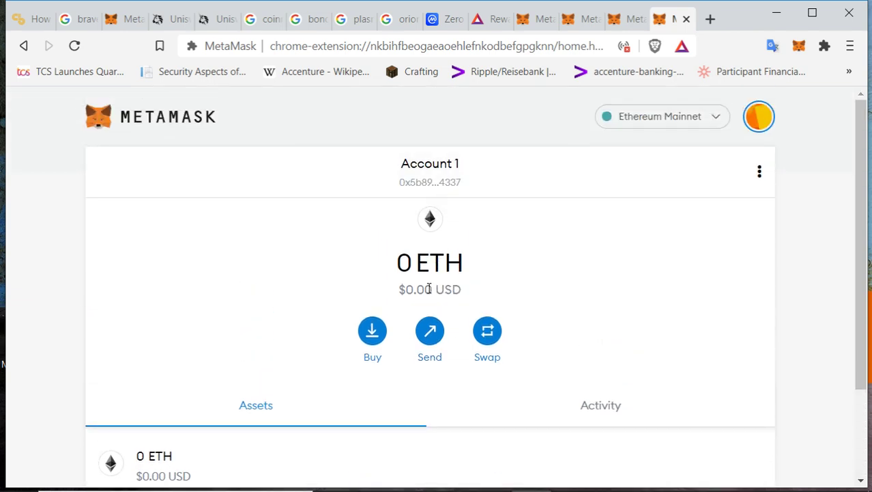
click(449, 191)
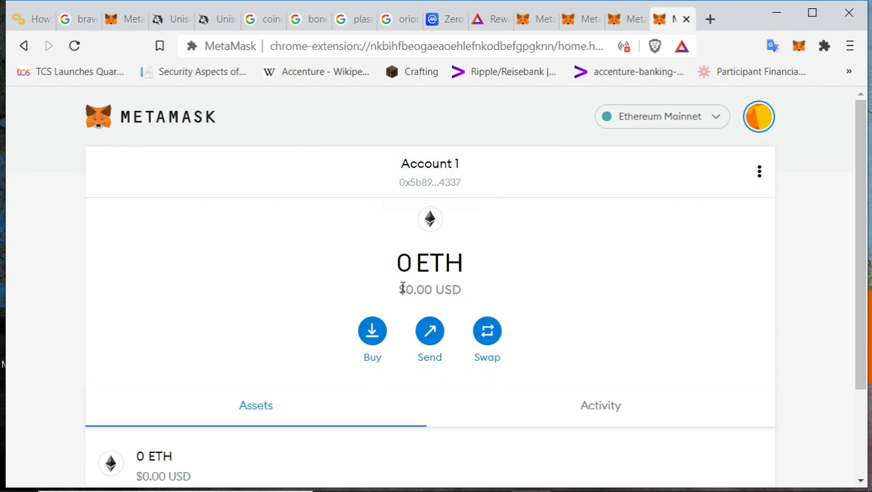
scroll(402, 287, down, 2)
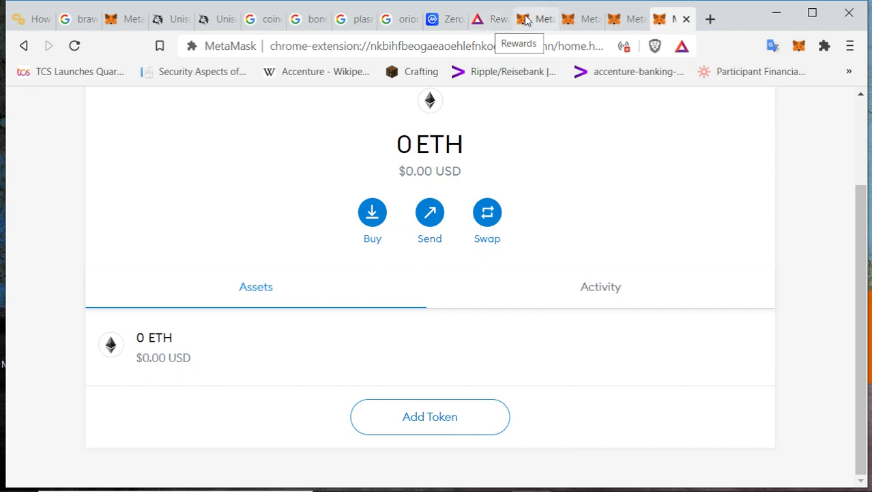
Step: Review the ZeroSwap (ZEE) page on CoinMarketCap and copy the token's contract address
click(443, 22)
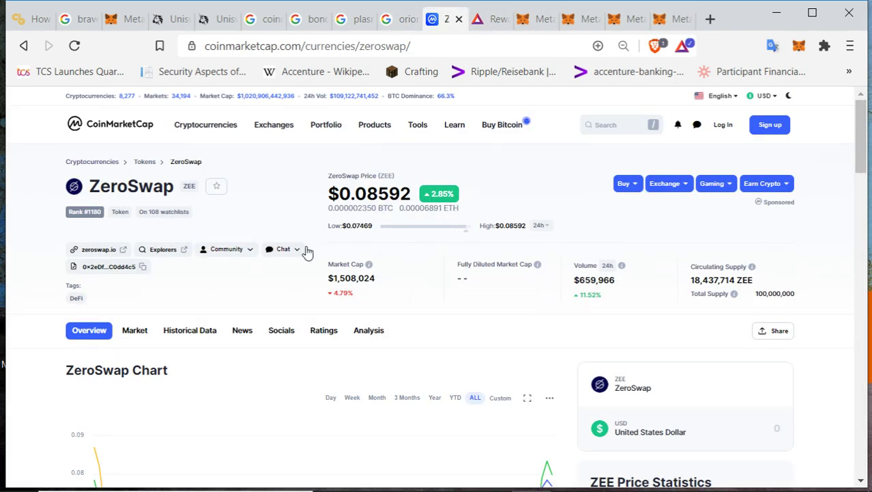
scroll(333, 241, down, 3)
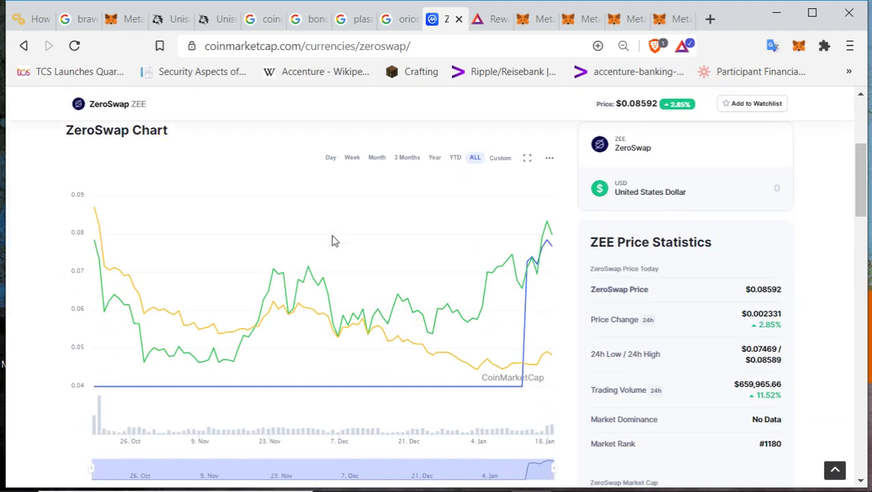
scroll(347, 219, up, 3)
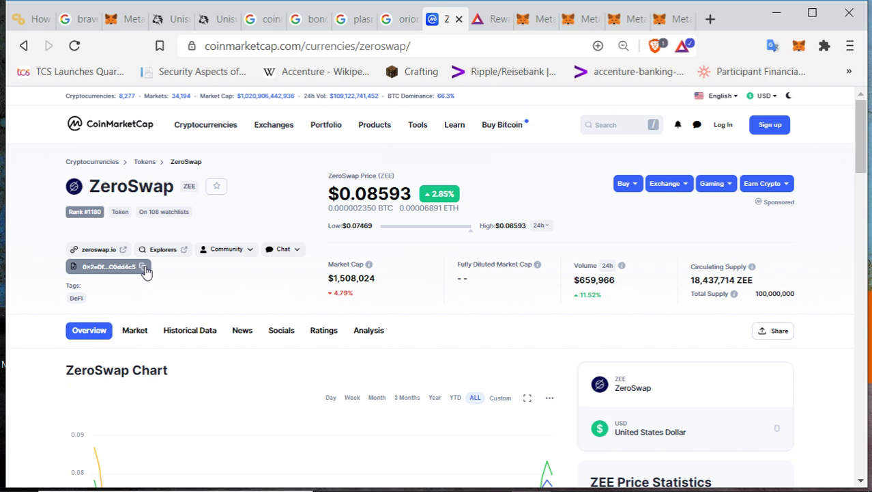
click(143, 268)
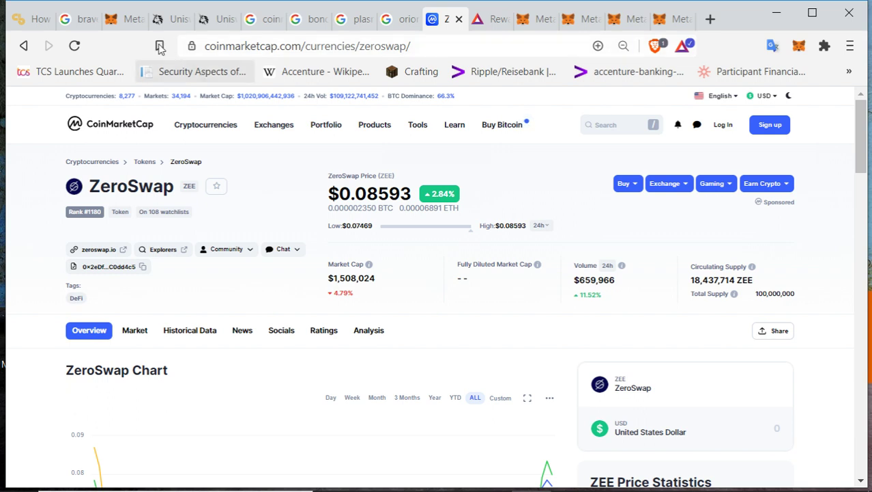
click(142, 266)
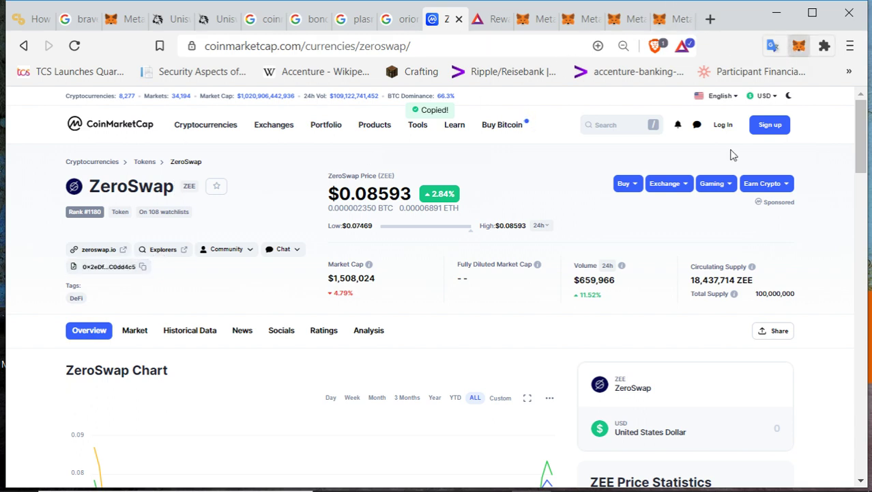
Step: Look at Account 1 in the MetaMask extension popup over the ZeroSwap page
key(alt+shift+m)
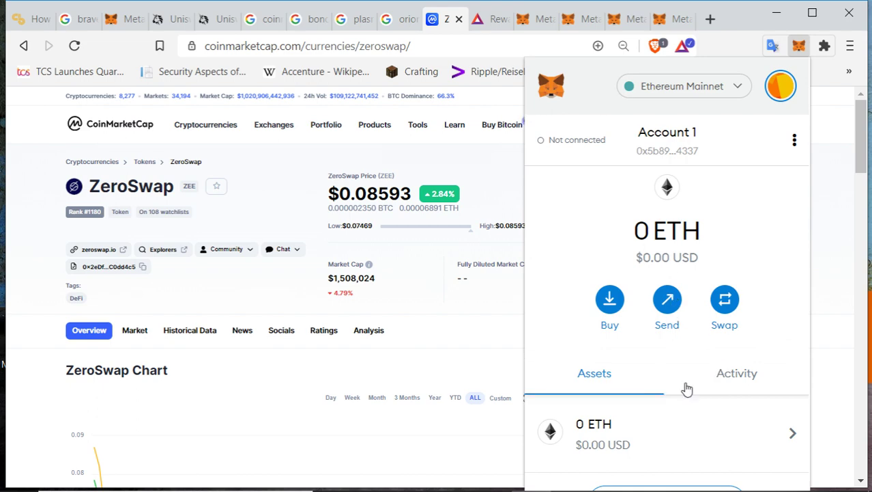
click(866, 198)
scroll(848, 201, down, 5)
scroll(819, 136, up, 3)
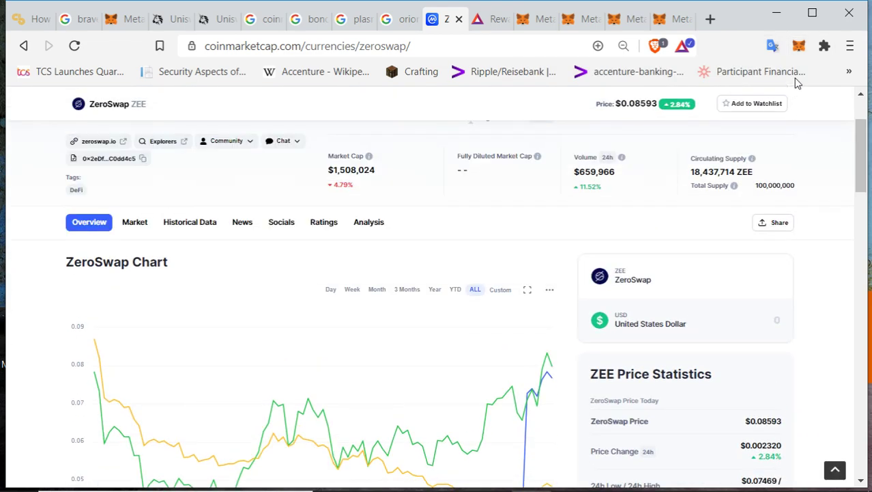
click(798, 45)
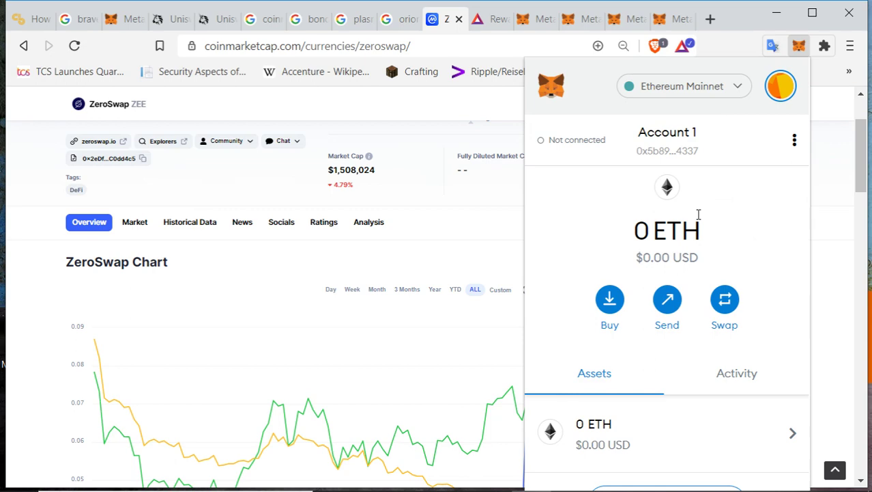
Step: Set the browser zoom of the ZeroSwap page to 100%
click(851, 47)
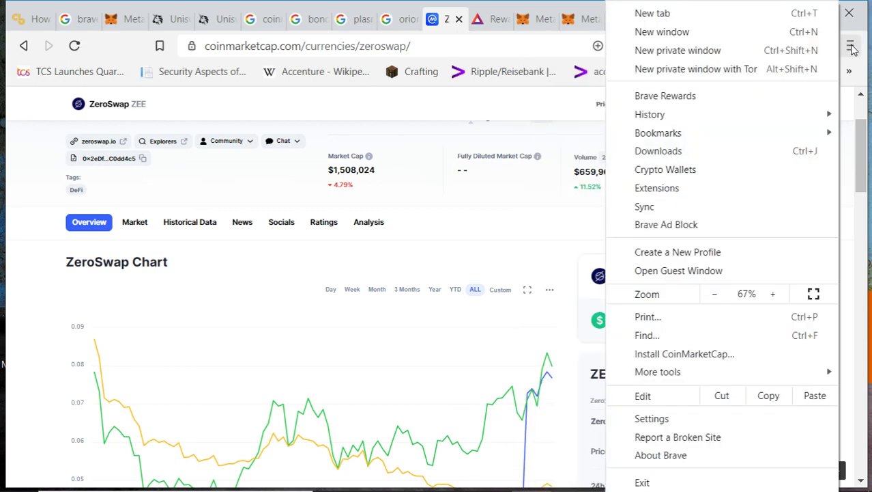
click(717, 293)
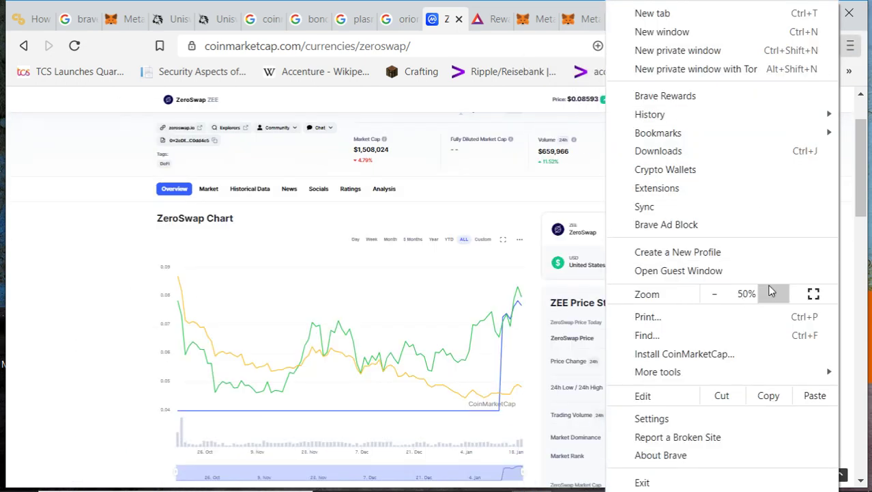
click(772, 293)
click(772, 293)
click(772, 293)
click(772, 293)
click(772, 292)
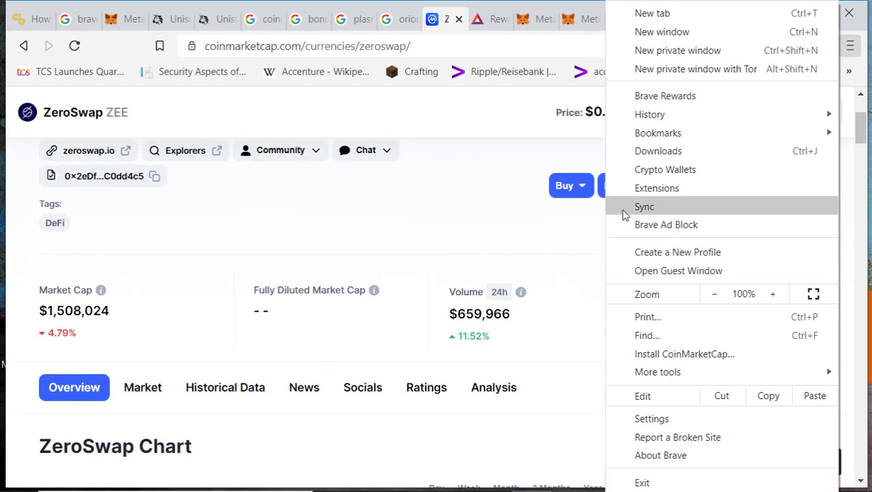
click(520, 259)
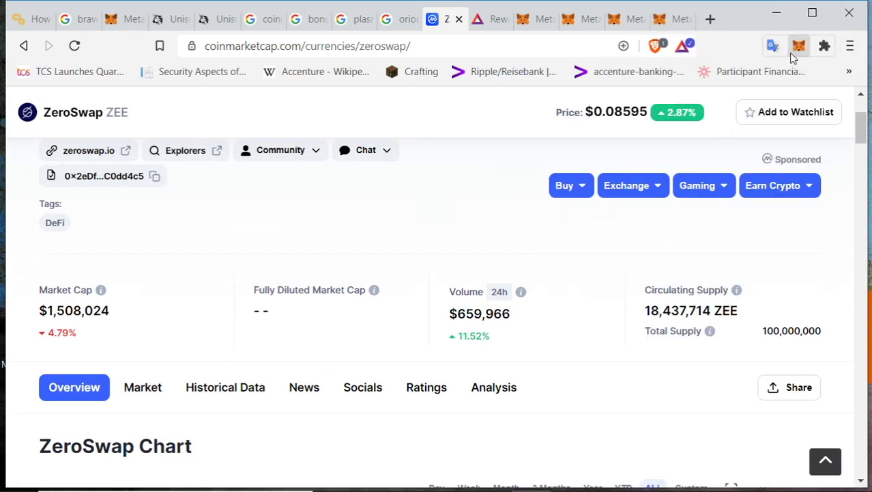
Step: Go back to the full-page MetaMask wallet and compare it with the extension popup
click(798, 47)
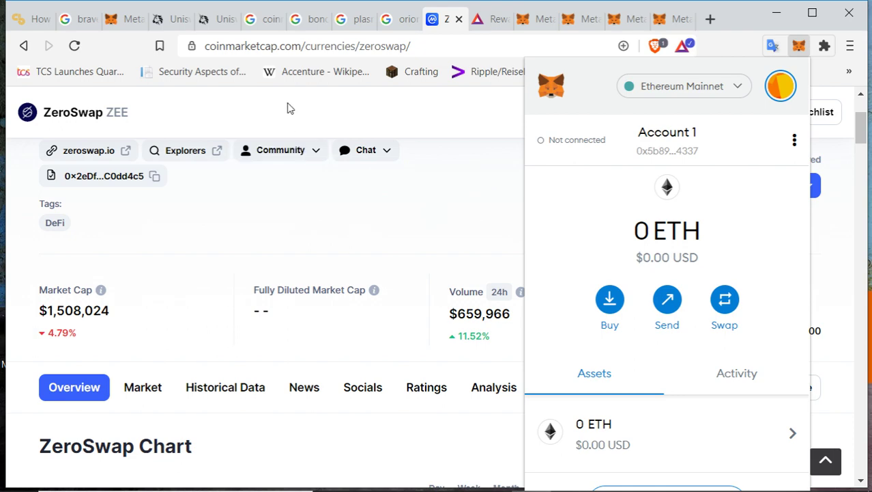
click(131, 22)
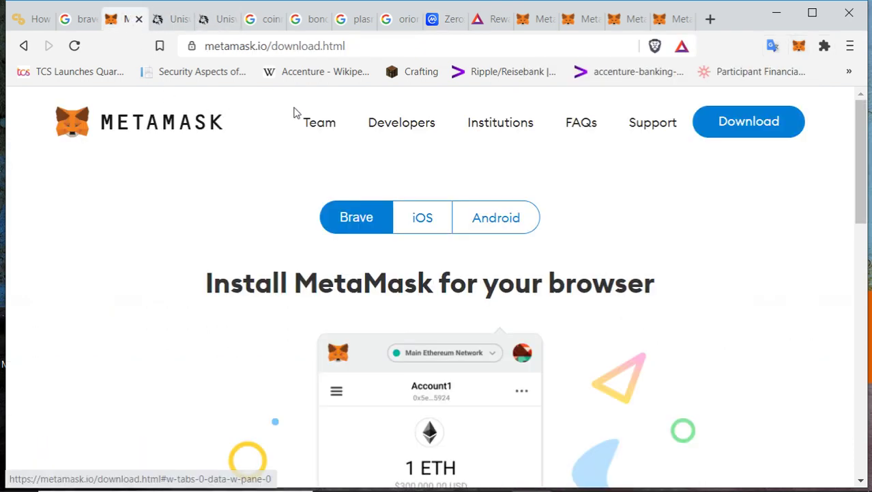
click(544, 23)
click(581, 23)
click(619, 21)
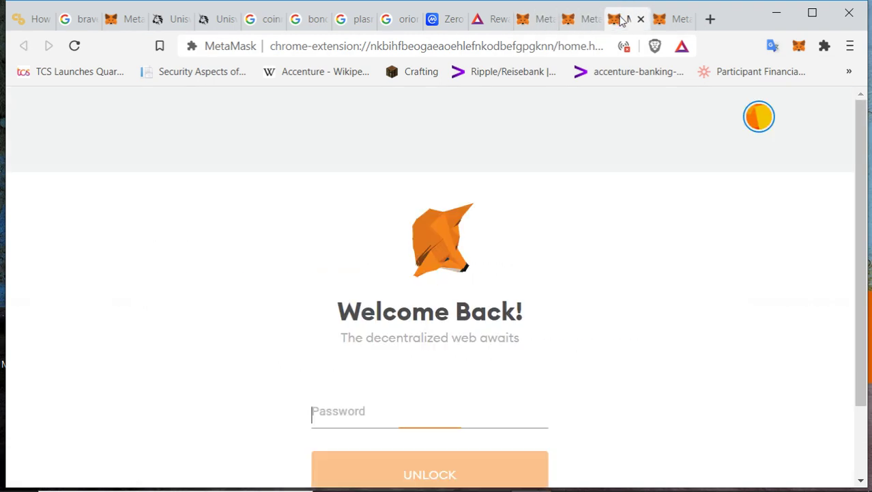
click(661, 22)
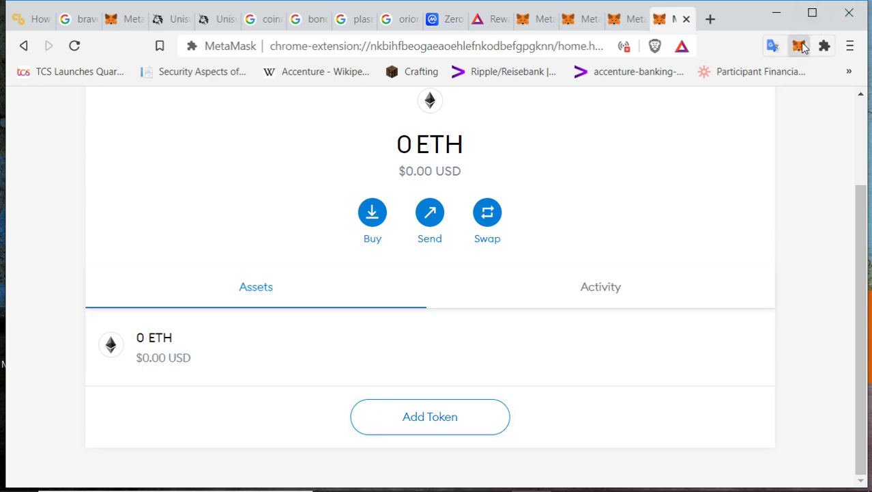
click(800, 46)
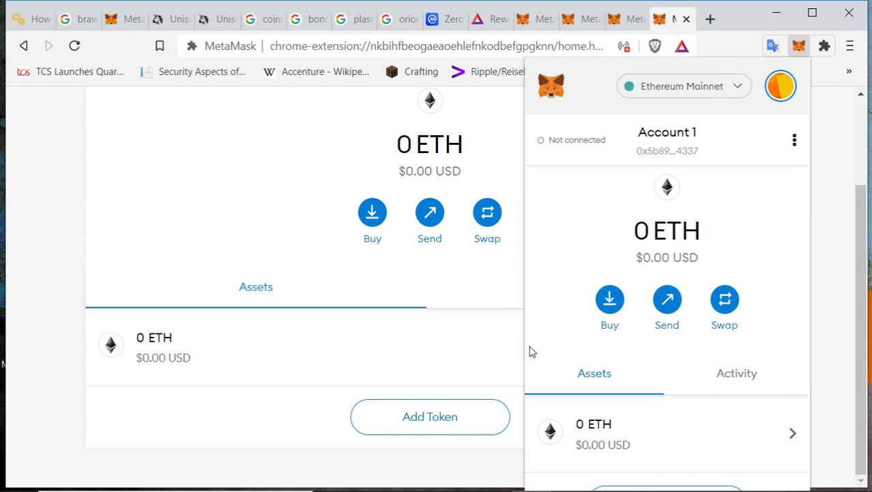
Step: Start adding a token to Account 1 and try out the token search
click(423, 414)
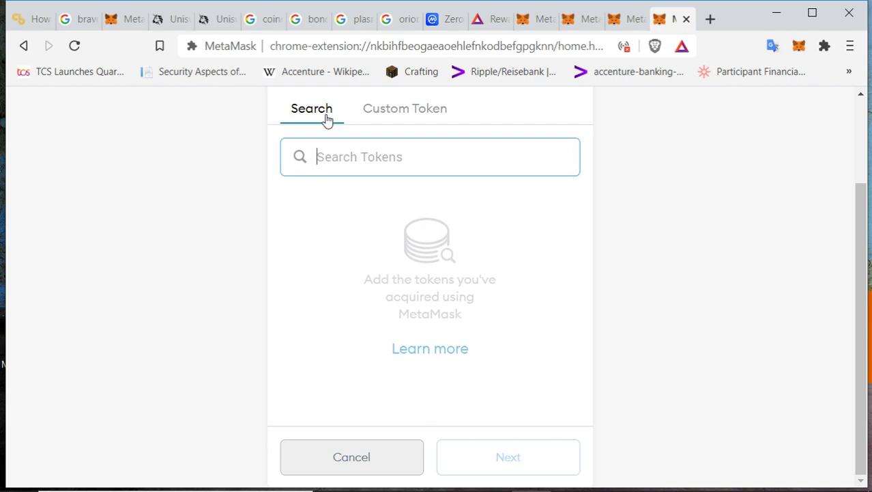
text(v)
key(BackSpace)
text(a)
key(BackSpace)
text(e)
key(BackSpace)
Step: Switch to adding a custom token and paste the copied ZeroSwap contract address
click(379, 124)
click(331, 184)
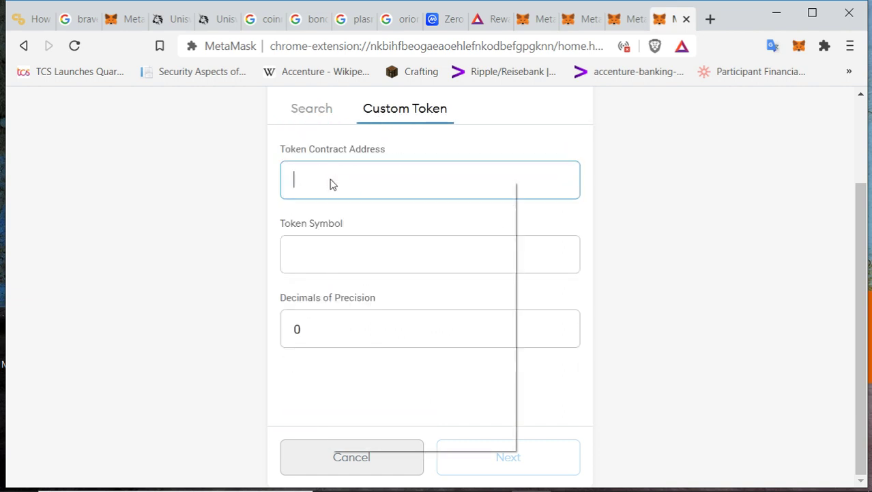
click(377, 302)
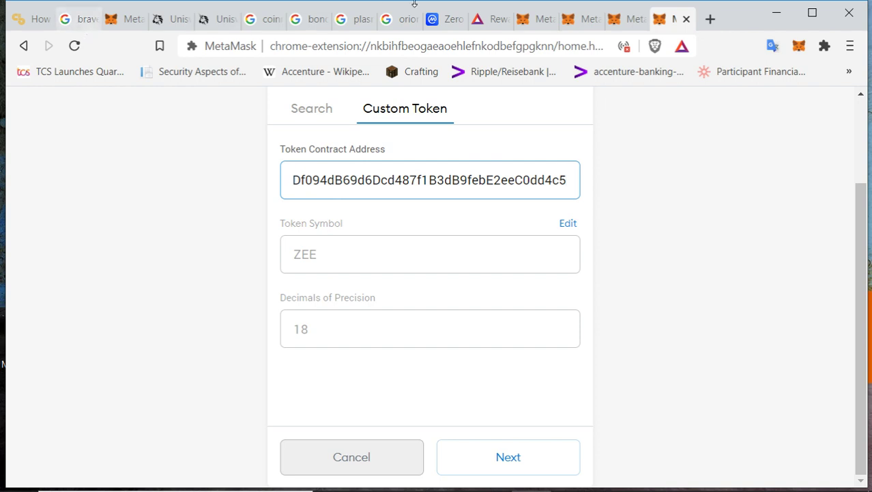
Step: Check the token symbol on ZeroSwap's CoinMarketCap page against the custom token form in MetaMask
click(447, 21)
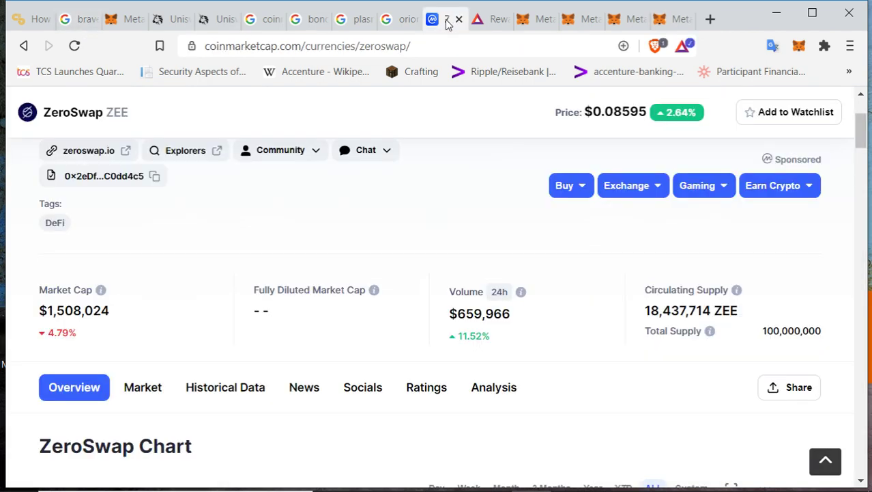
scroll(268, 332, up, 3)
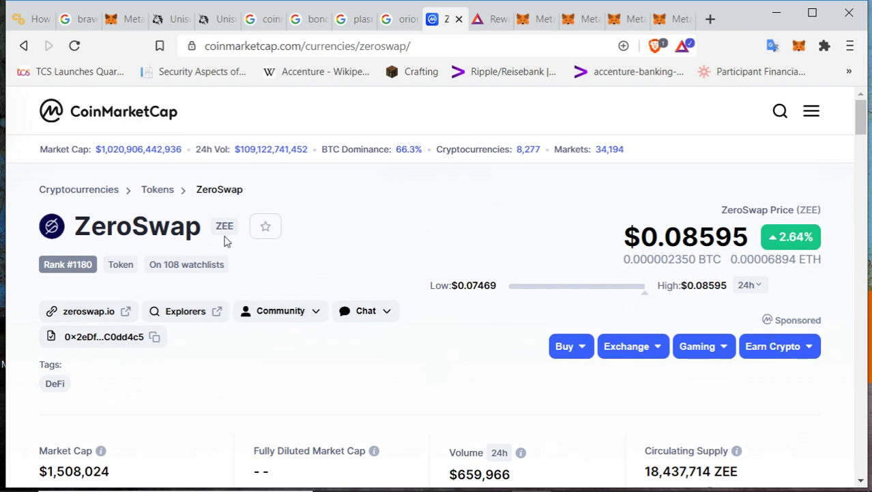
scroll(226, 239, down, 1)
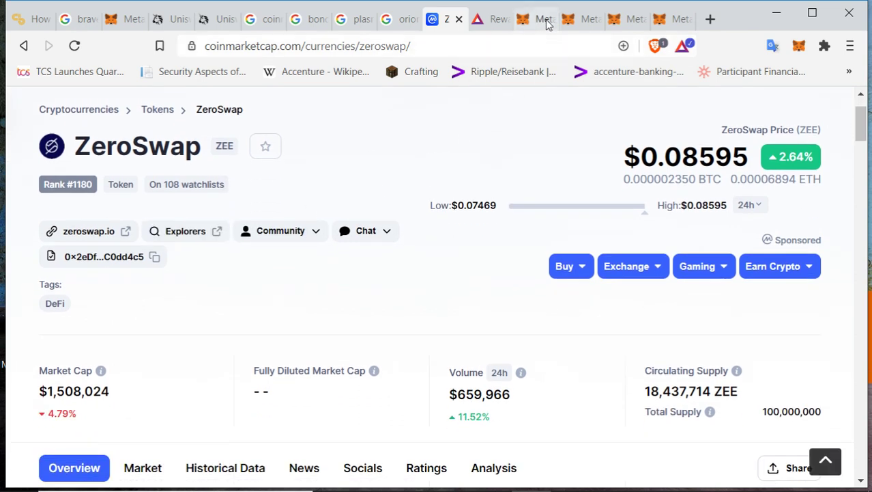
click(673, 18)
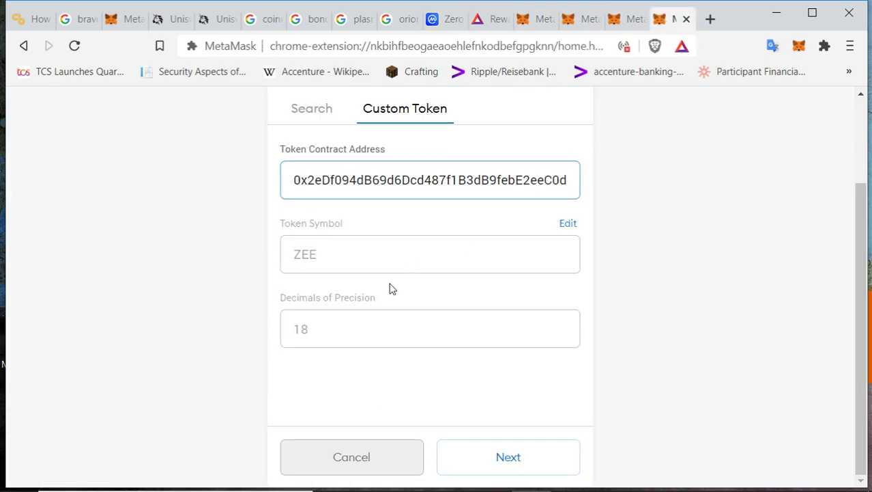
Step: Add the ZEE token to the wallet and return to Account 1's asset list
click(496, 456)
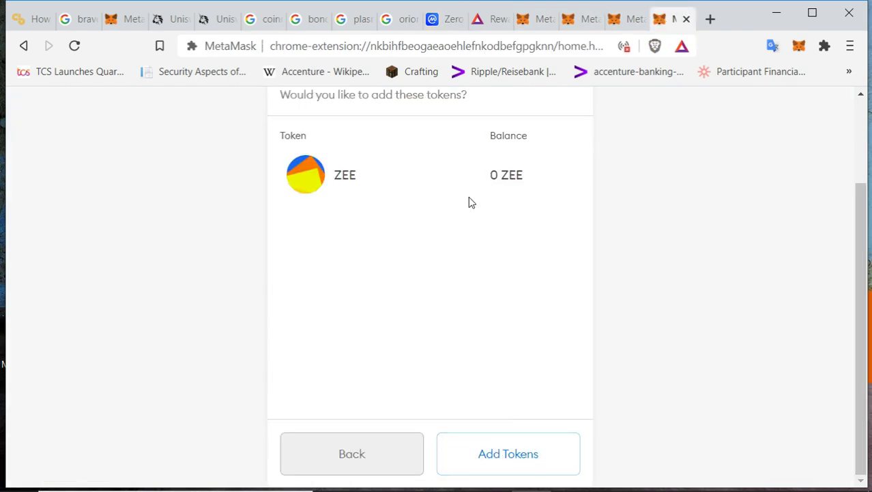
click(493, 450)
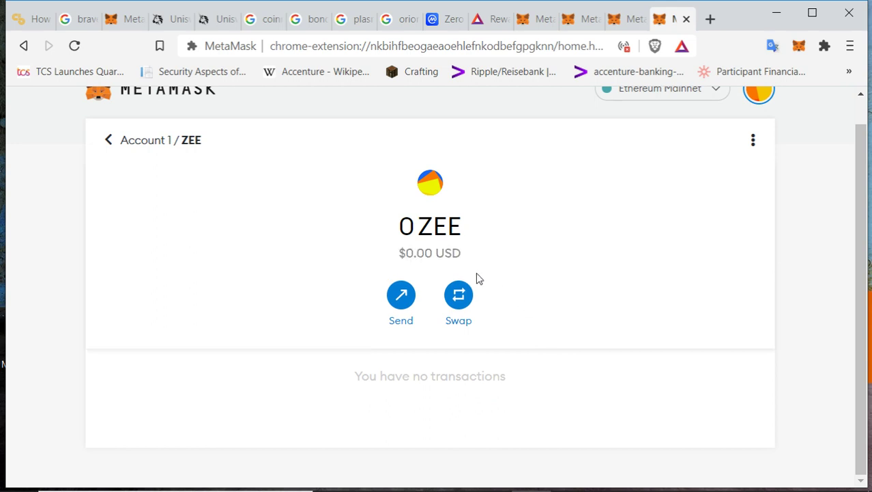
click(118, 142)
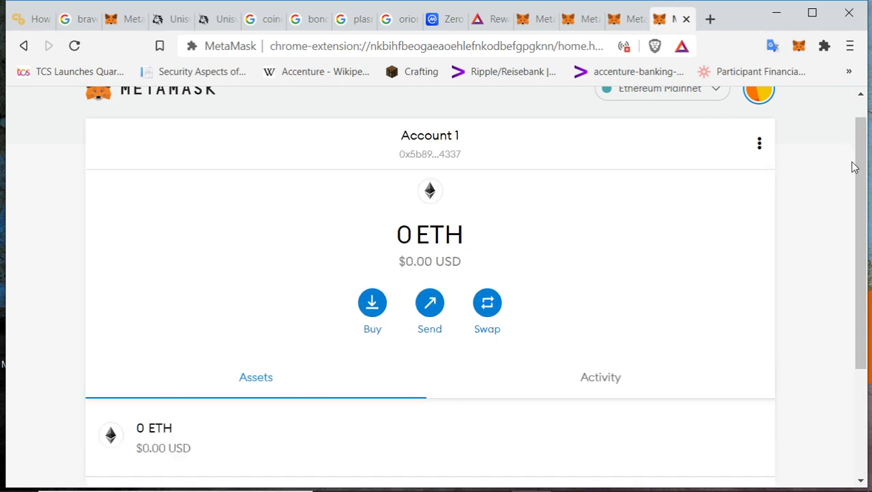
drag(853, 166, 839, 304)
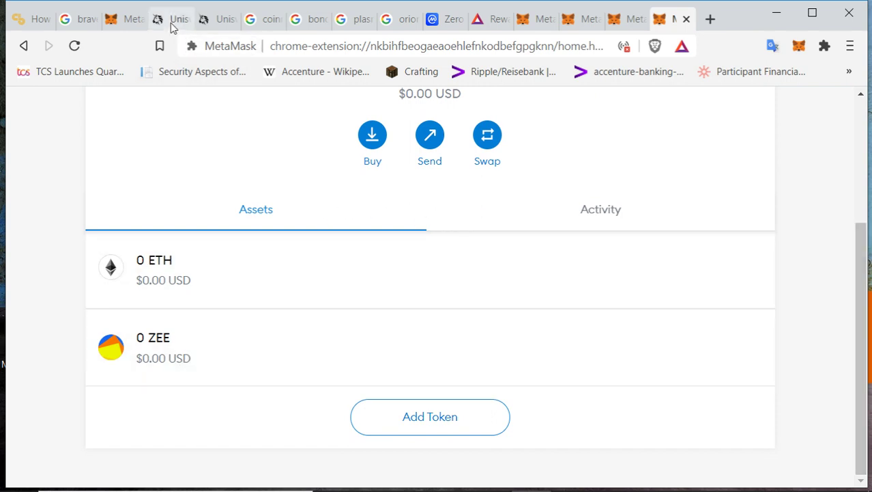
Step: Open the Uniswap website at uniswap.org
click(173, 22)
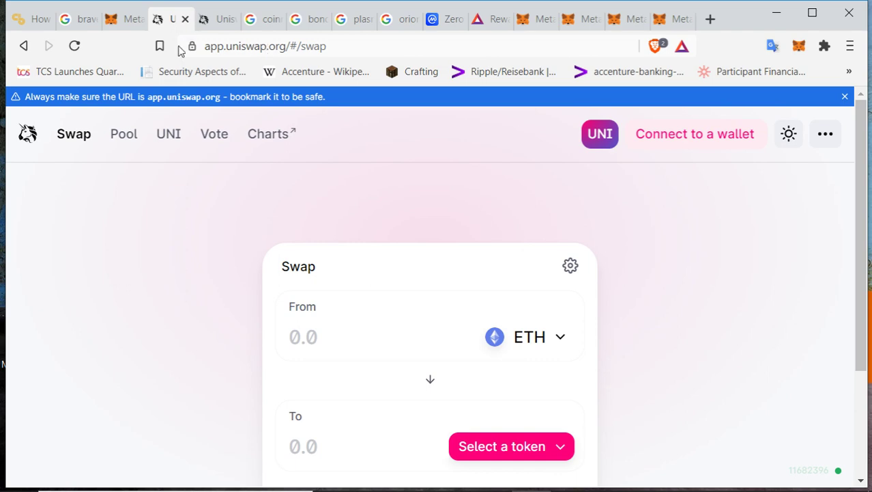
click(211, 47)
text(y)
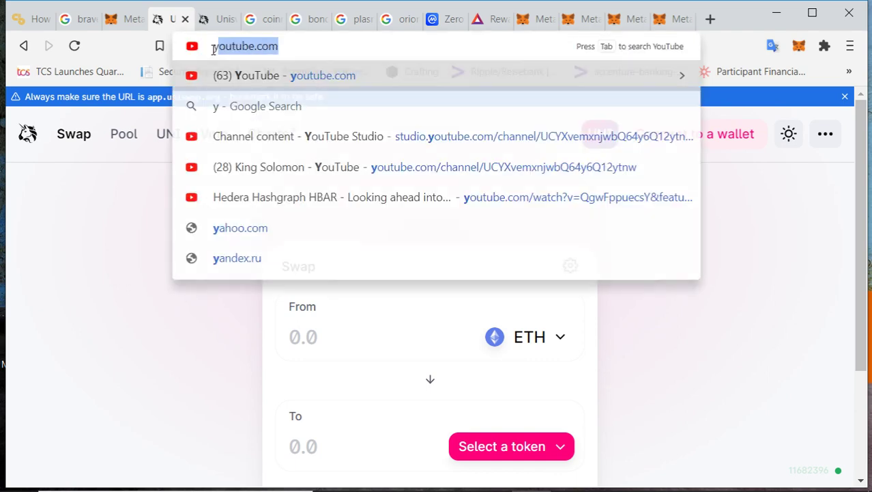
key(BackSpace)
key(BackSpace)
text(uniswap)
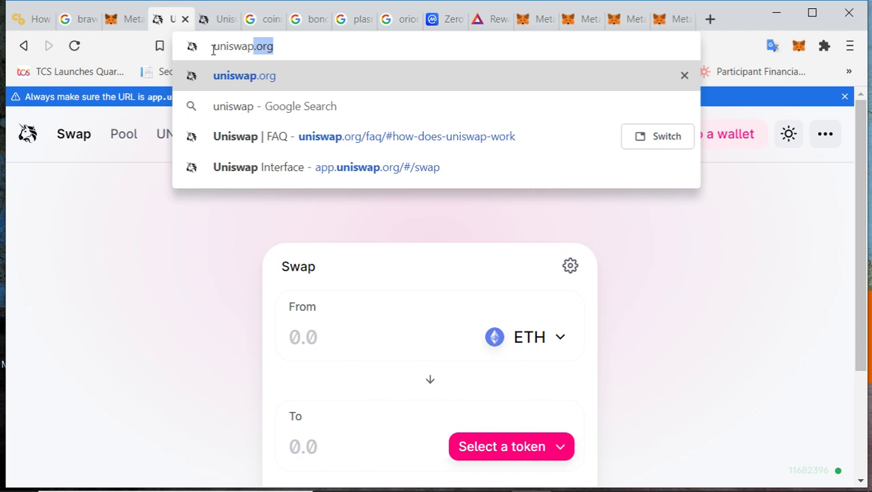
key(Return)
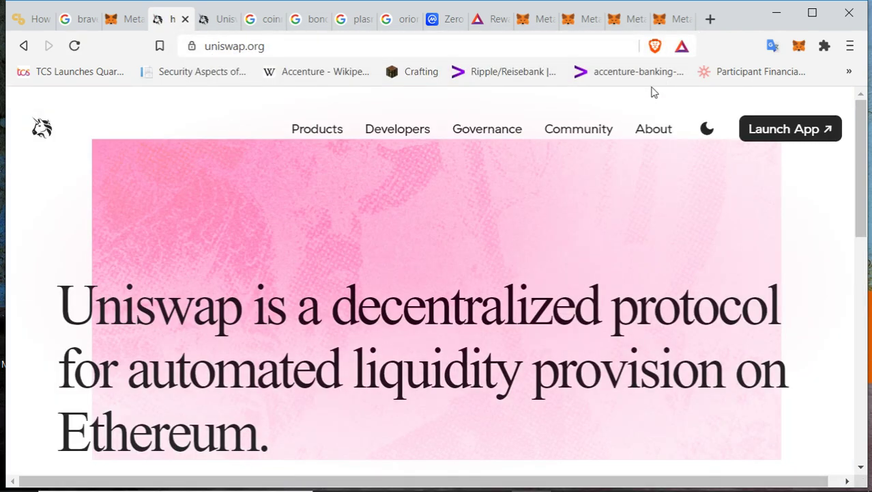
Step: Launch the Uniswap app, look over its wallet connection options and close them
click(765, 135)
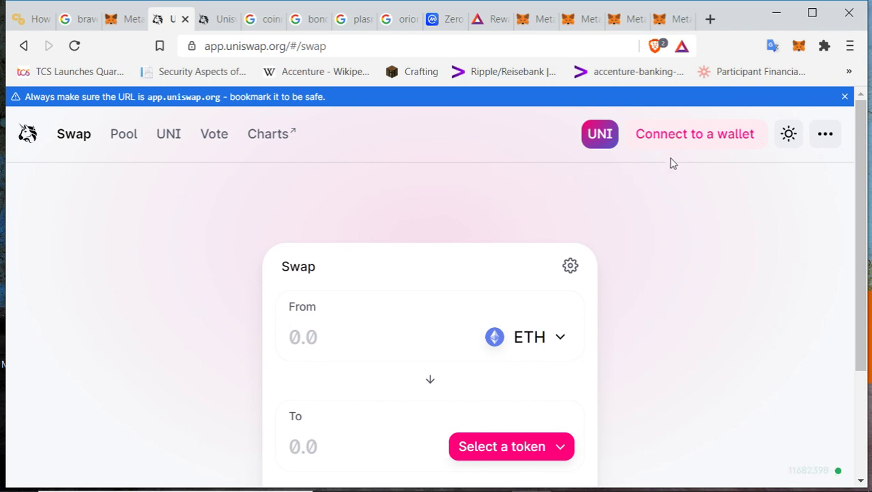
click(686, 136)
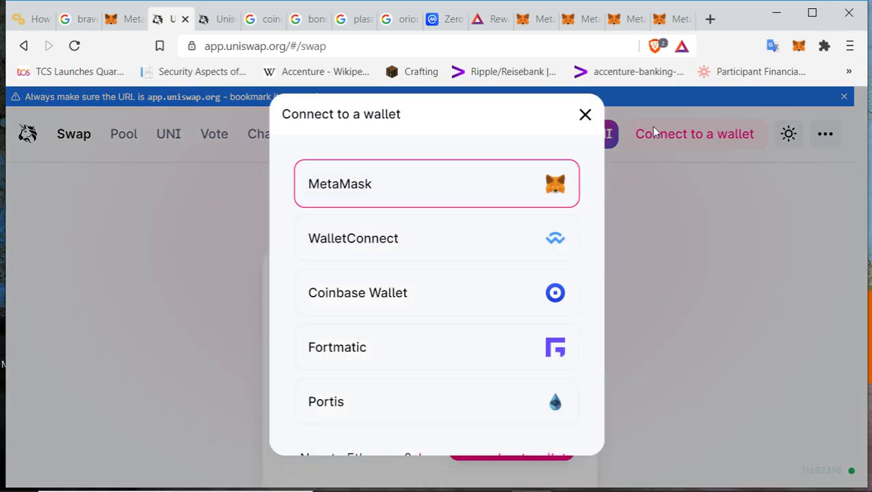
click(586, 114)
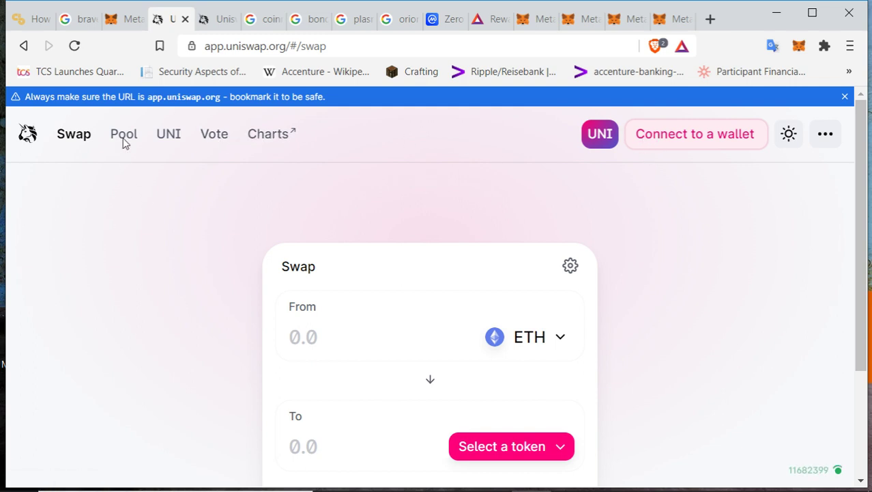
Step: Look over the Uniswap swap form and check Account 1's connection status and assets in the MetaMask wallet
scroll(430, 189, down, 2)
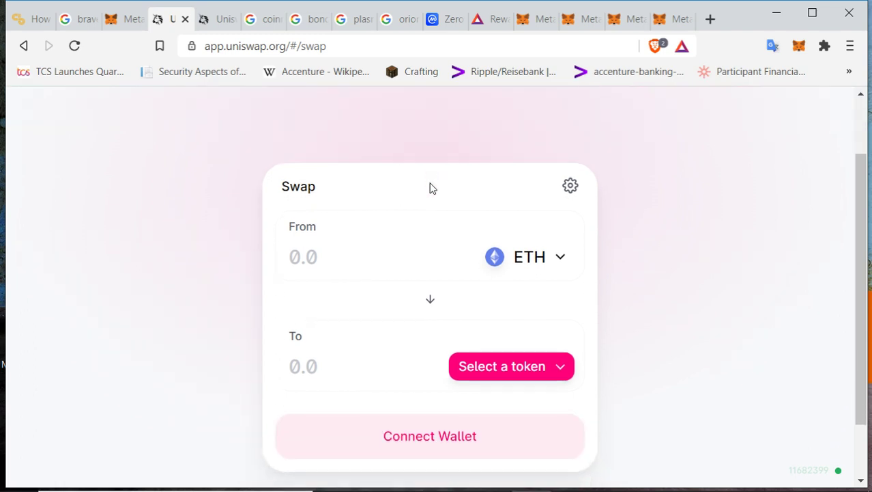
scroll(431, 189, up, 2)
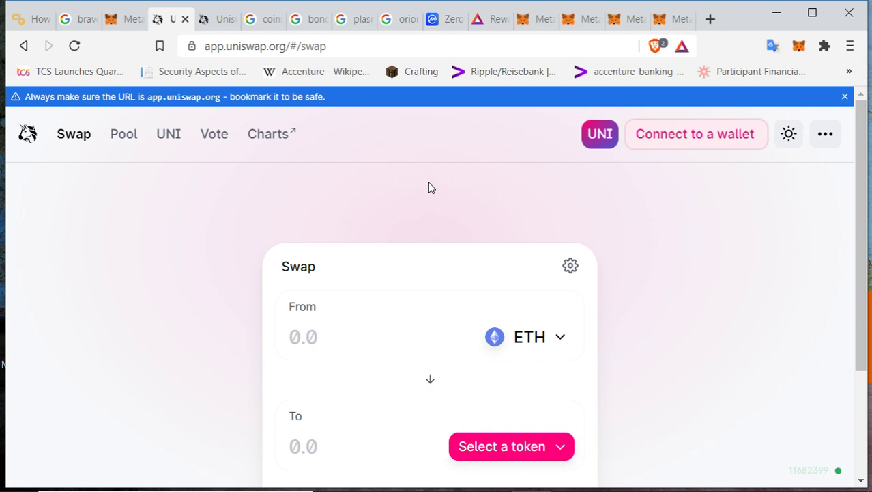
scroll(325, 176, down, 1)
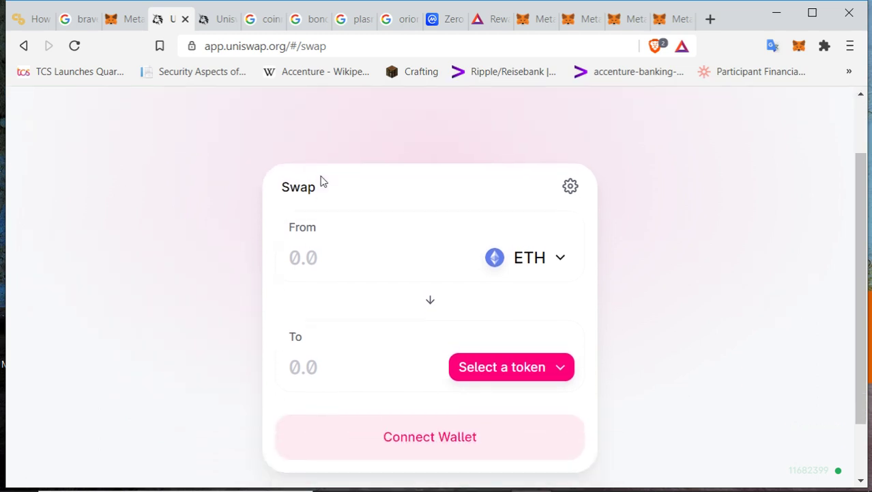
scroll(296, 245, up, 1)
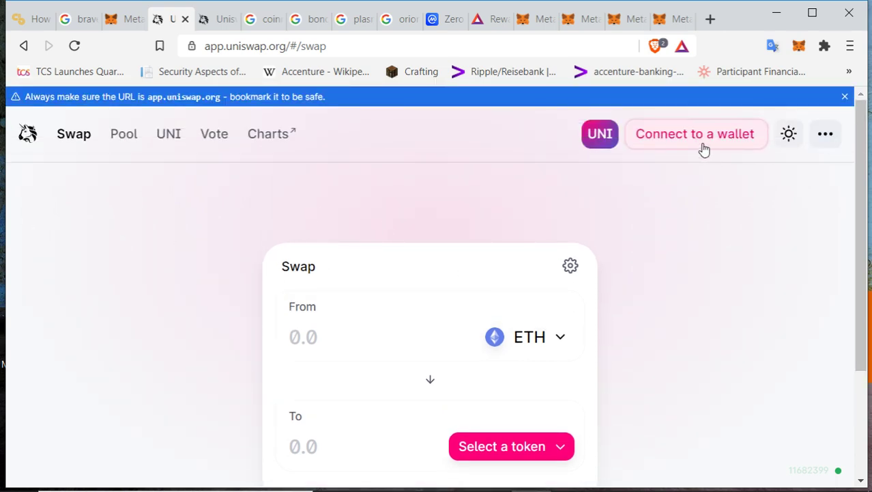
click(800, 48)
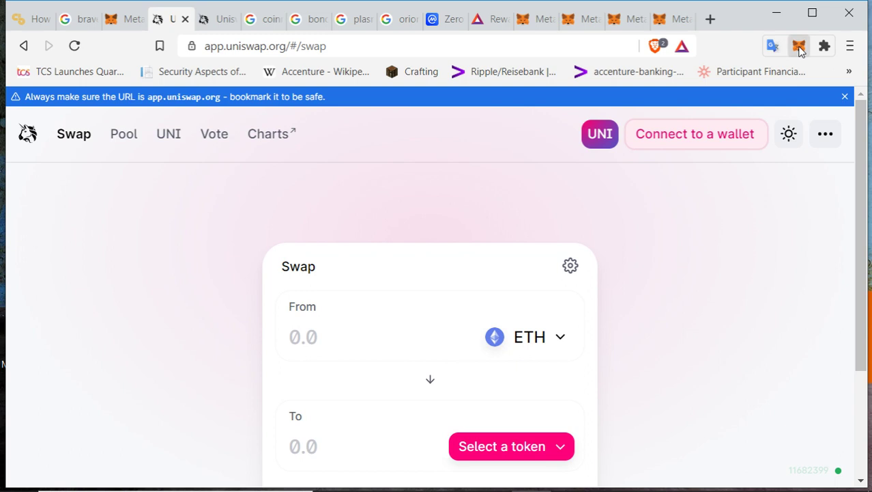
scroll(724, 285, down, 1)
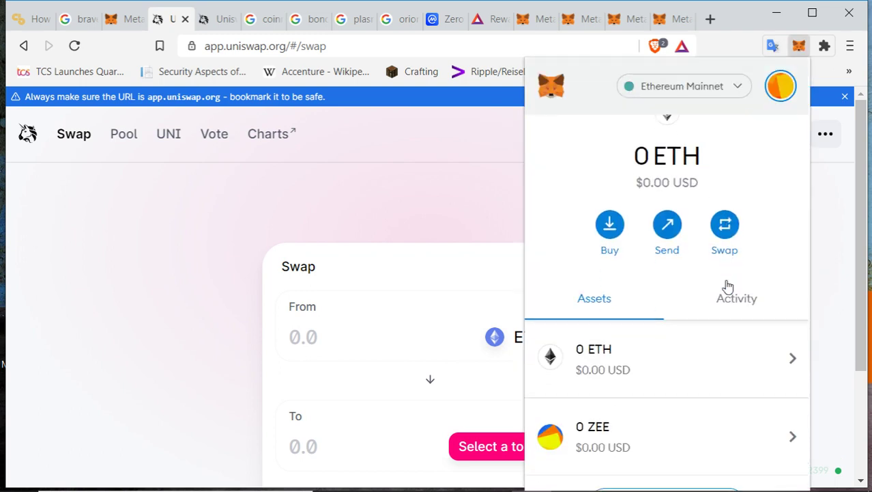
scroll(701, 157, up, 1)
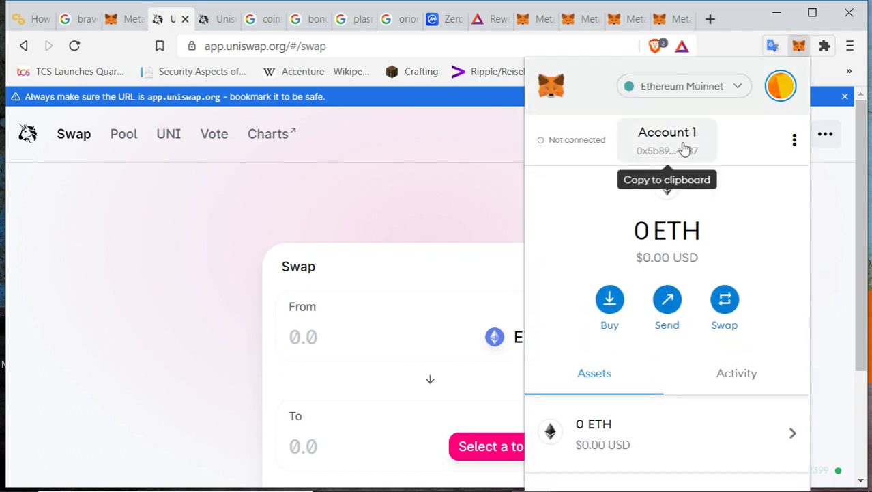
click(467, 186)
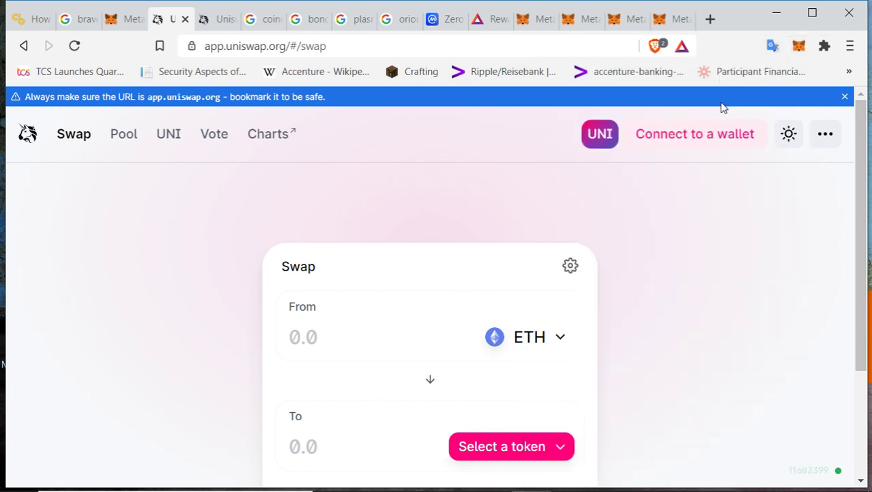
Step: Connect Uniswap to the MetaMask wallet using Account 1 and approve the site's access to the account address
click(692, 137)
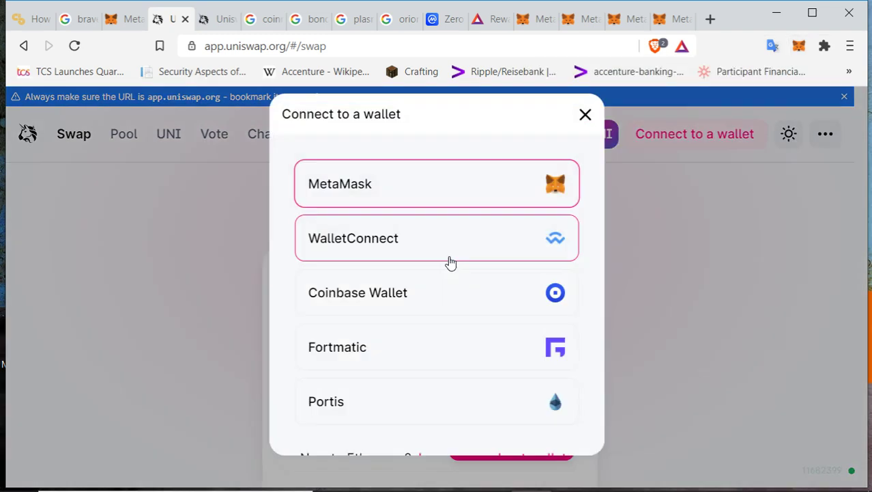
click(437, 190)
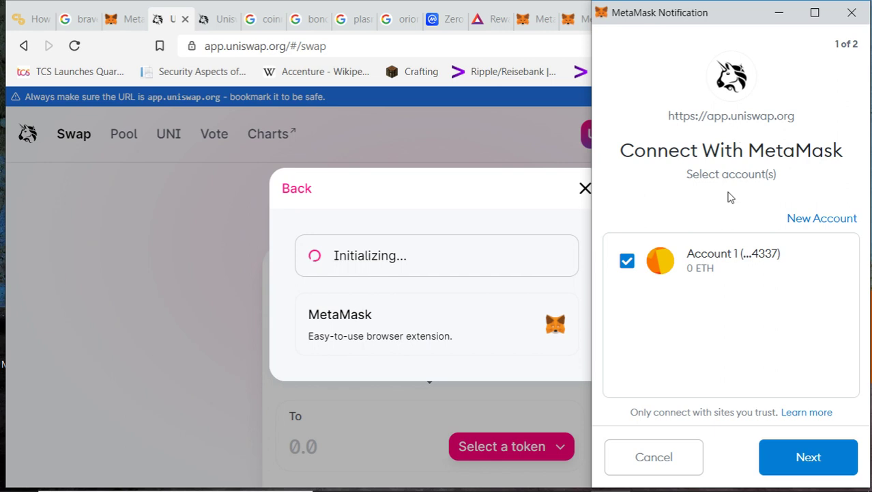
click(789, 454)
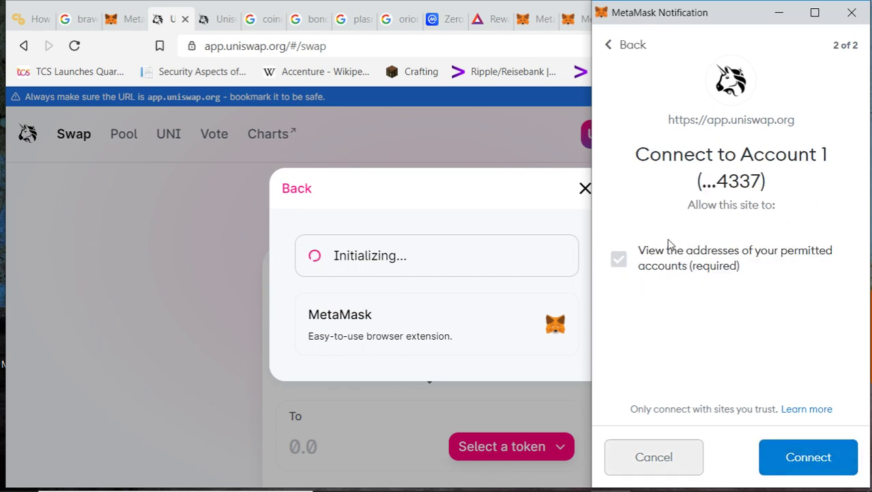
click(810, 459)
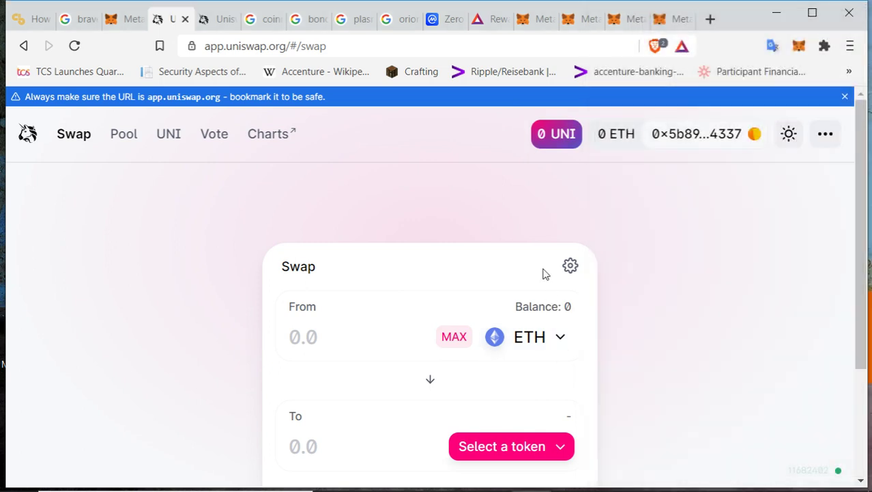
Step: Flip the swap direction between the From and To tokens and flip it back
scroll(444, 237, down, 2)
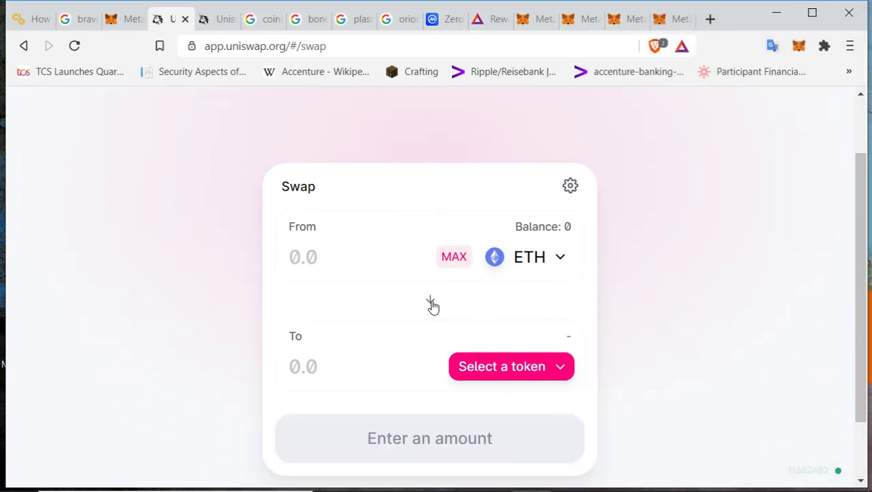
click(431, 307)
click(432, 306)
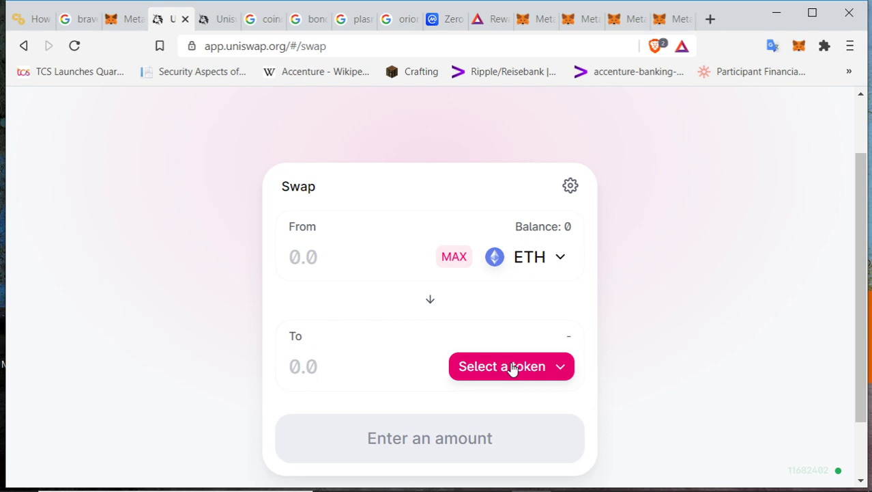
Step: Close the extra MetaMask unlock page and the Uniswap FAQ page, and return to the Uniswap swap form
click(447, 26)
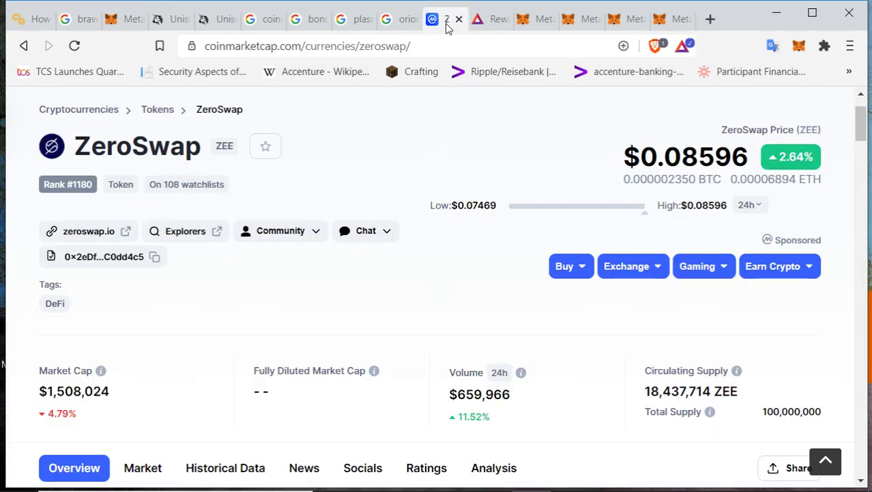
click(665, 21)
click(617, 22)
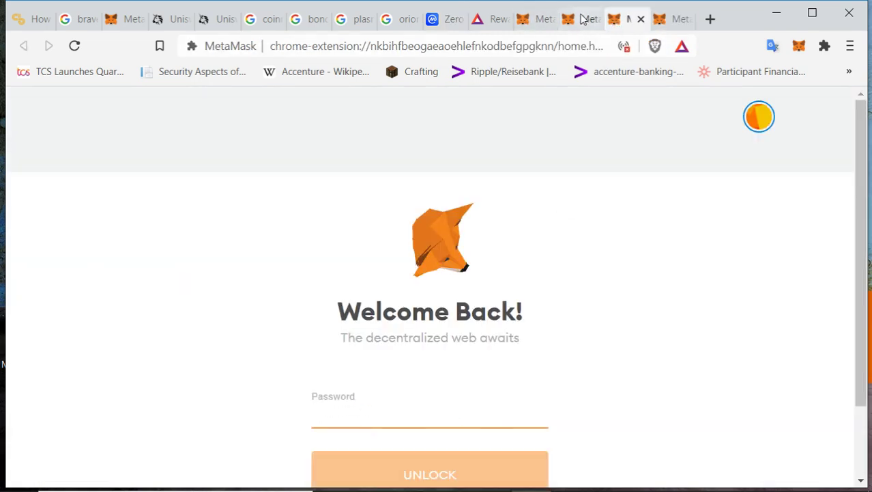
click(640, 19)
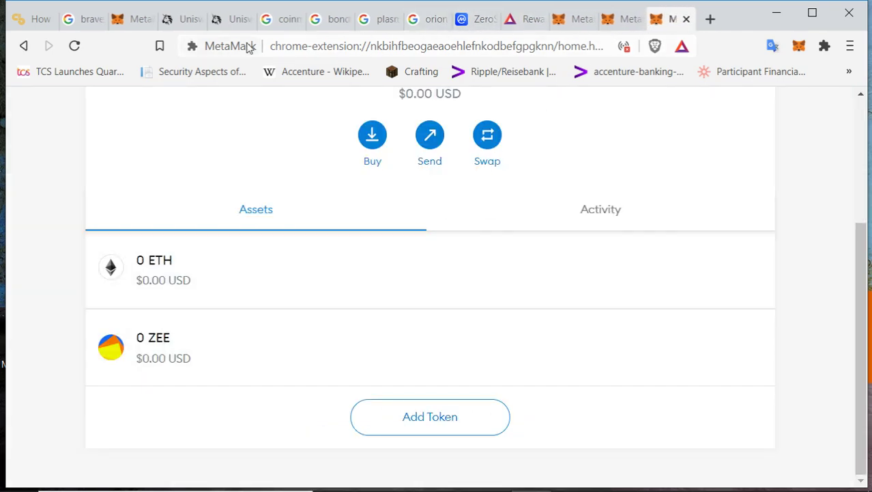
click(238, 19)
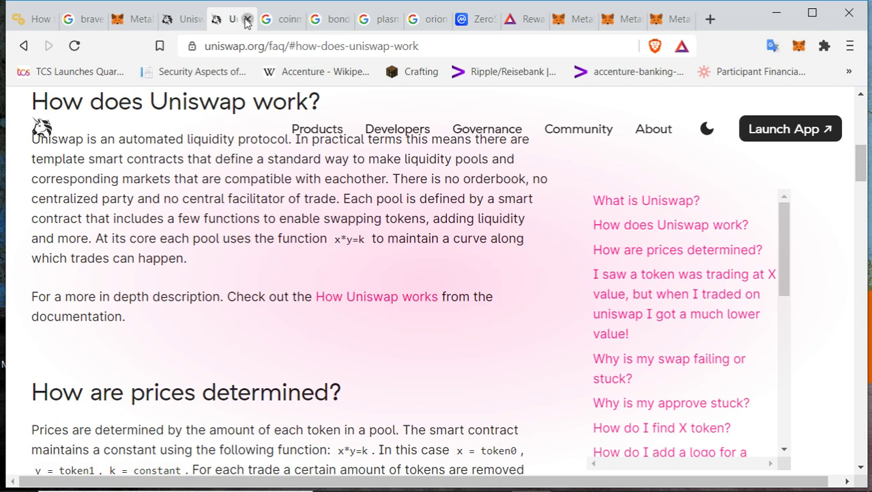
click(247, 20)
click(190, 19)
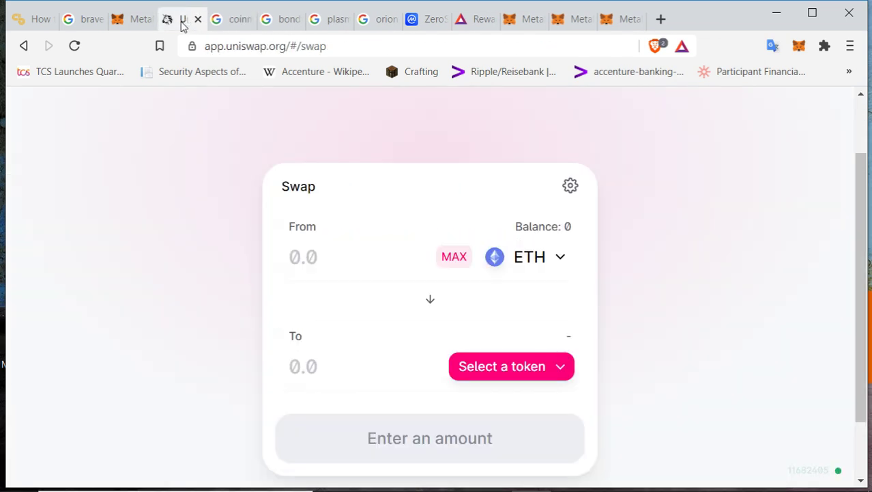
Step: Examine the list of tokens available for the swap's To side and close it without choosing one
click(503, 370)
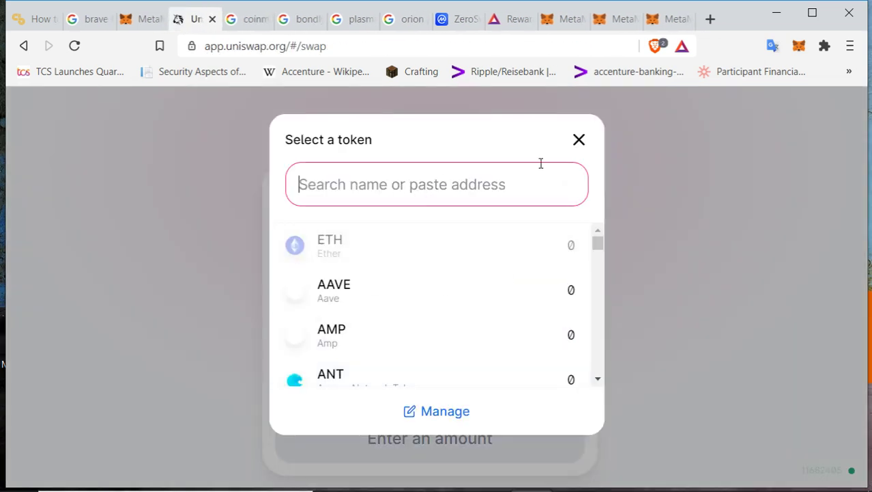
scroll(507, 356, down, 12)
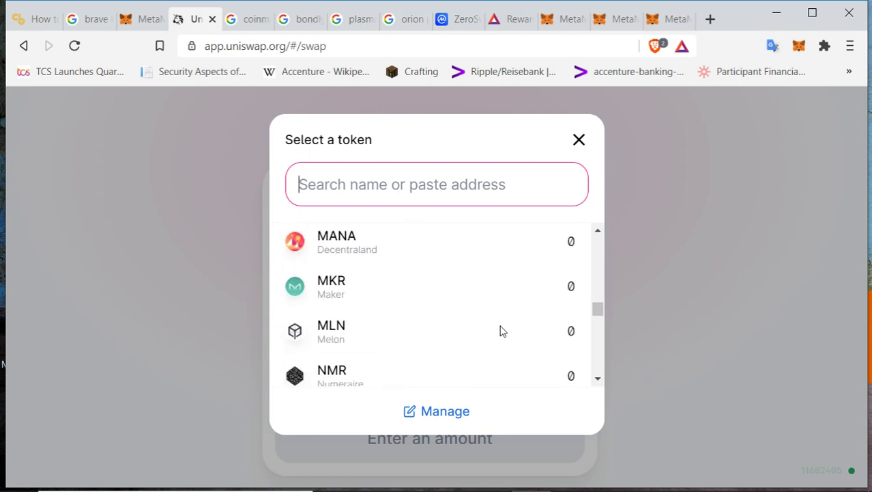
scroll(501, 330, down, 10)
scroll(502, 331, up, 5)
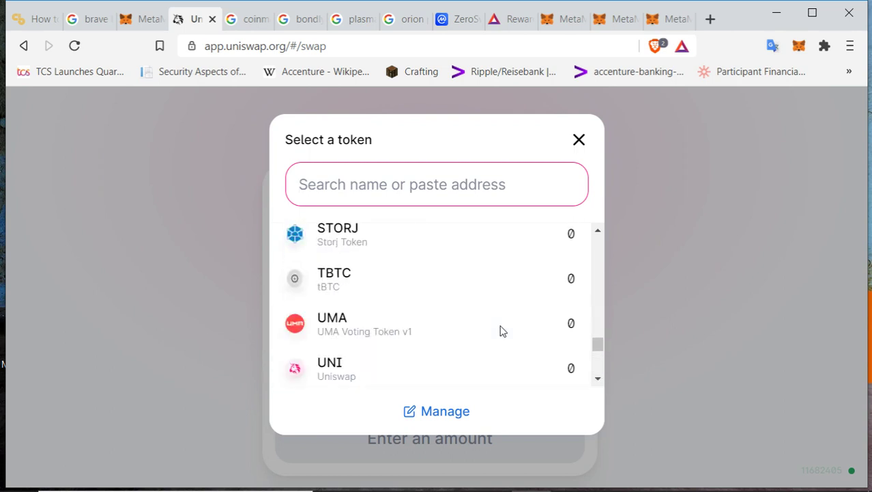
scroll(501, 330, up, 15)
click(537, 245)
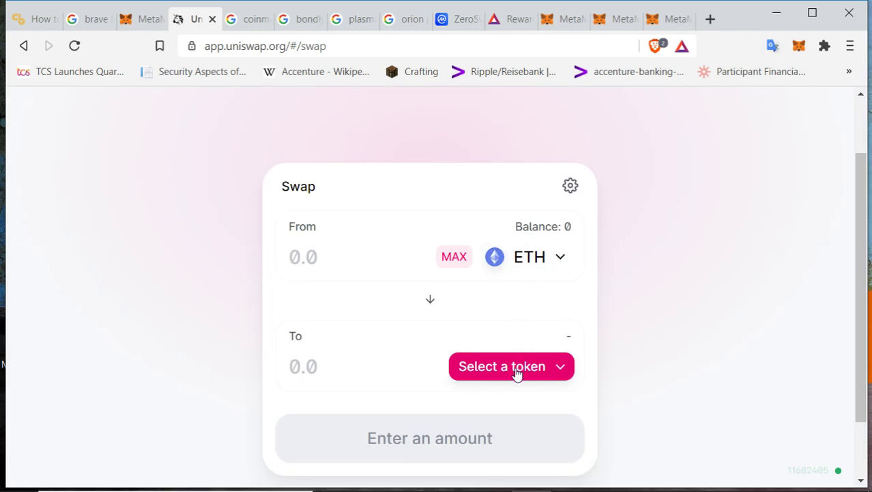
click(517, 373)
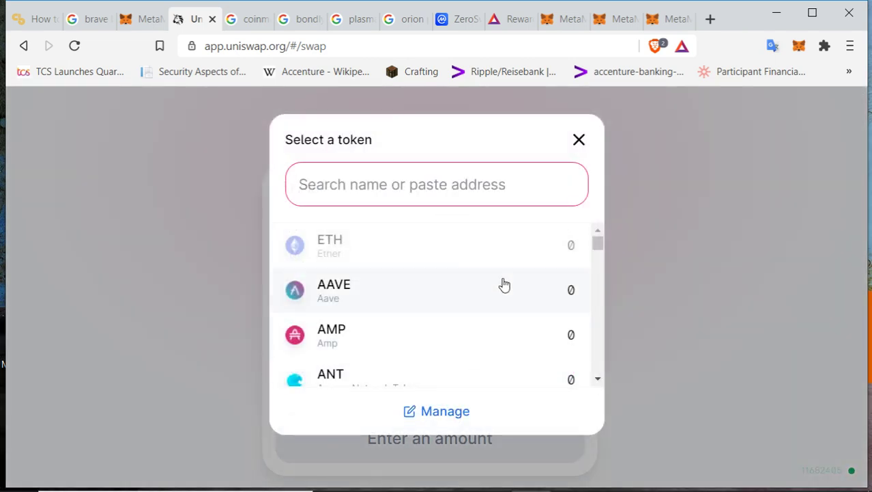
click(580, 142)
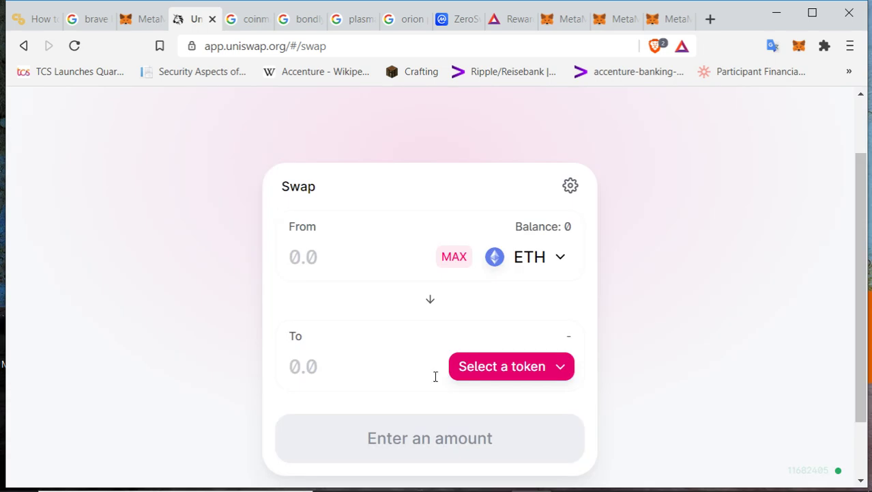
Step: Find ZEE for the To side by its pasted contract address, open its token import and close it without importing
click(483, 368)
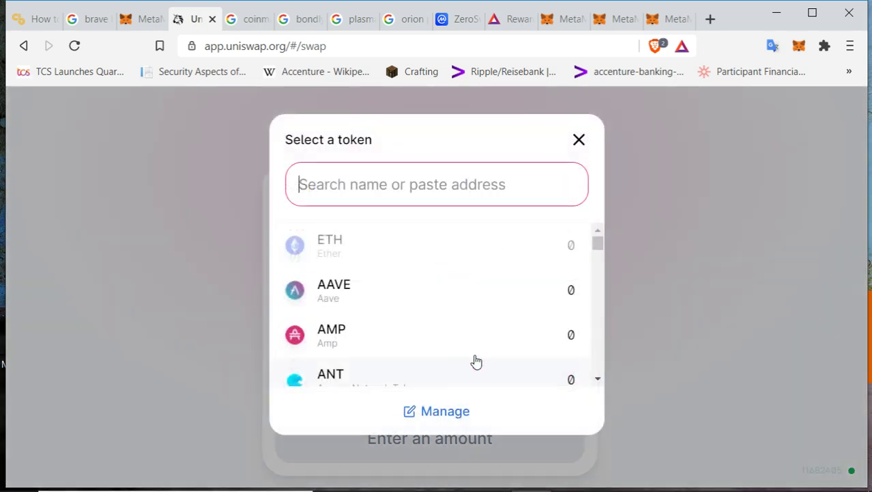
right_click(407, 183)
click(444, 304)
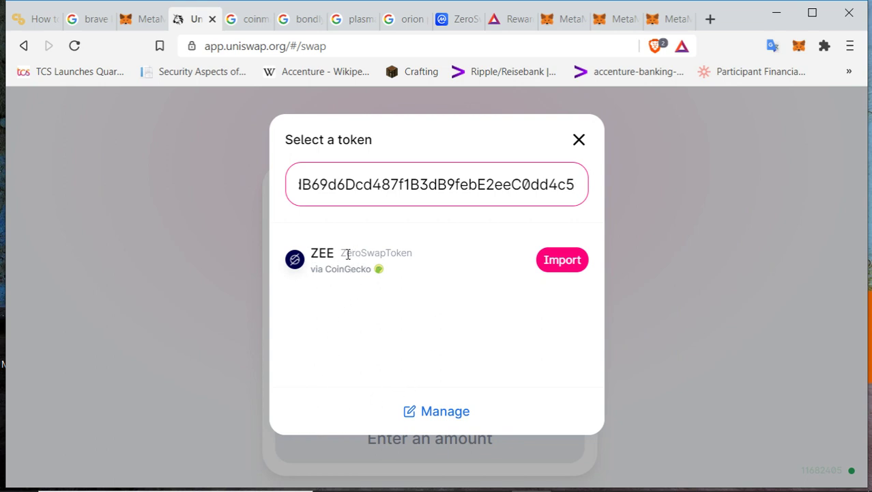
click(555, 266)
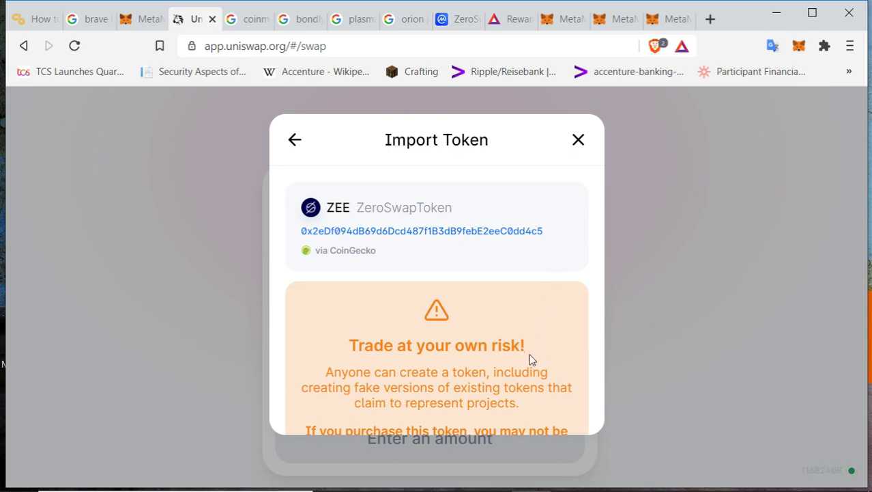
click(578, 140)
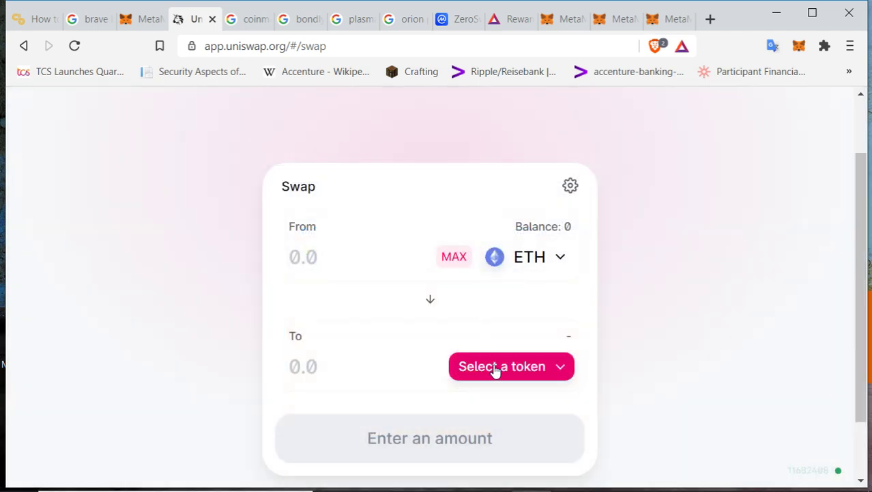
Step: Check the token lists for the To and From sides of the swap and close them
click(517, 367)
scroll(507, 313, down, 5)
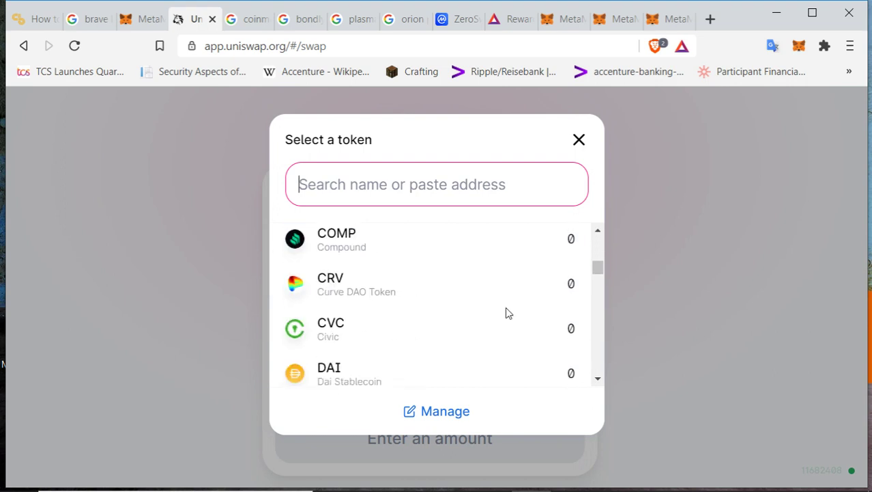
key(Escape)
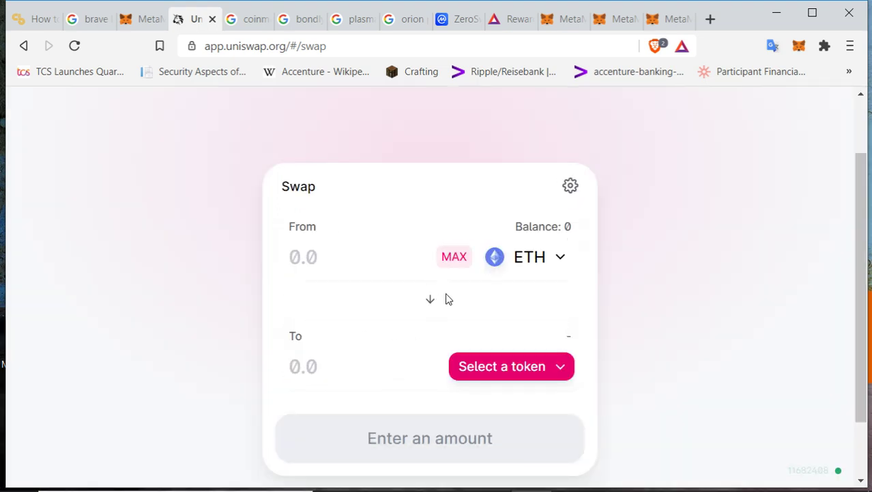
click(520, 258)
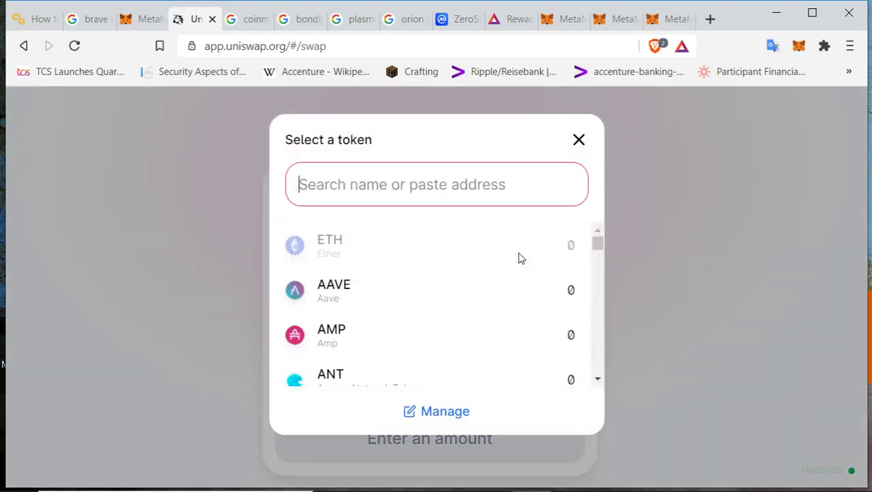
click(580, 142)
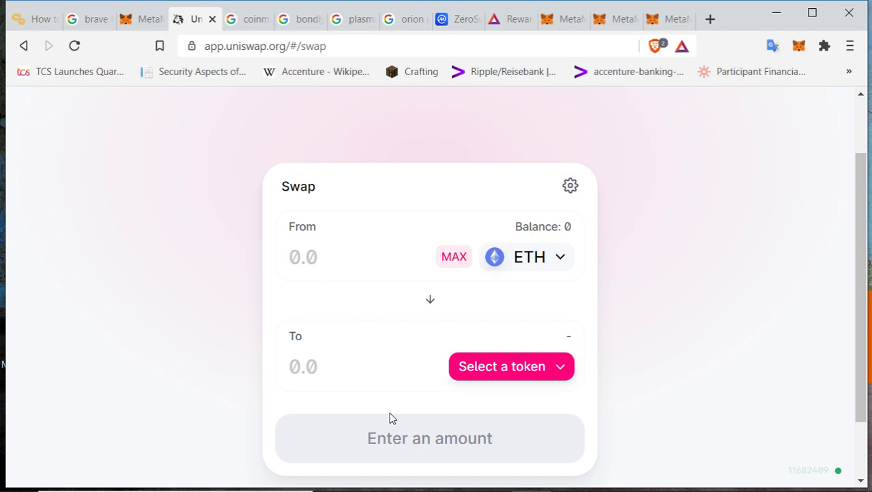
Step: Reduce the page zoom to 80% and close the swap's token list
click(462, 365)
right_click(437, 195)
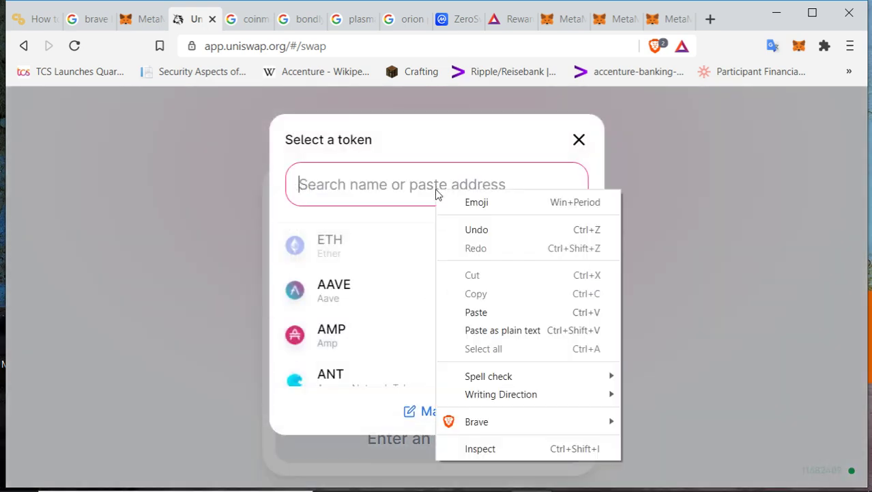
click(850, 46)
click(715, 313)
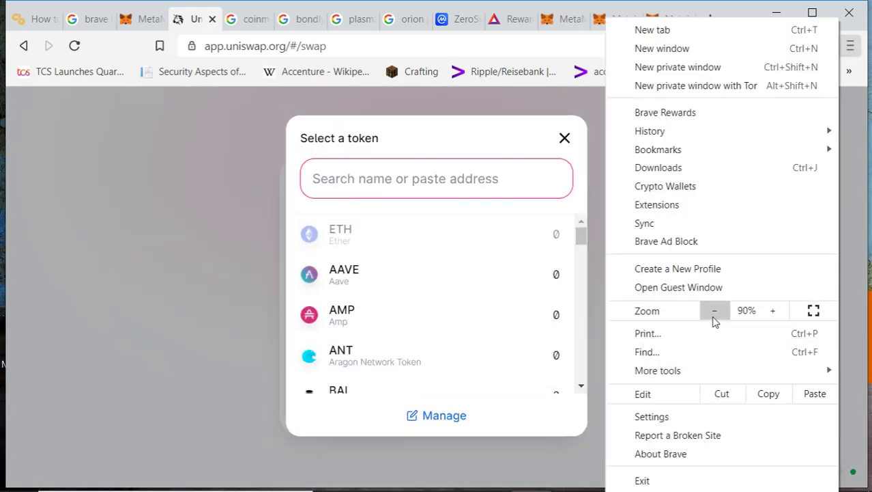
click(259, 376)
click(259, 376)
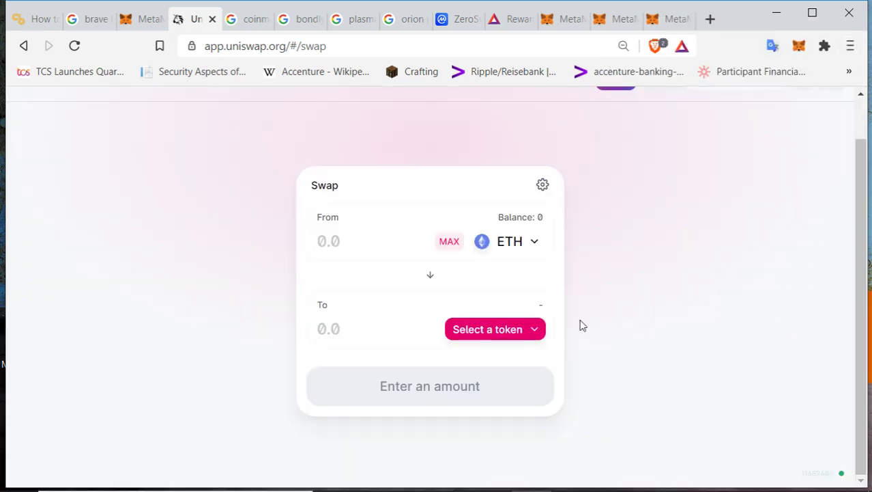
Step: Look up ZEE for the To side by its pasted contract address, review the import risk warning and close it without importing
click(505, 330)
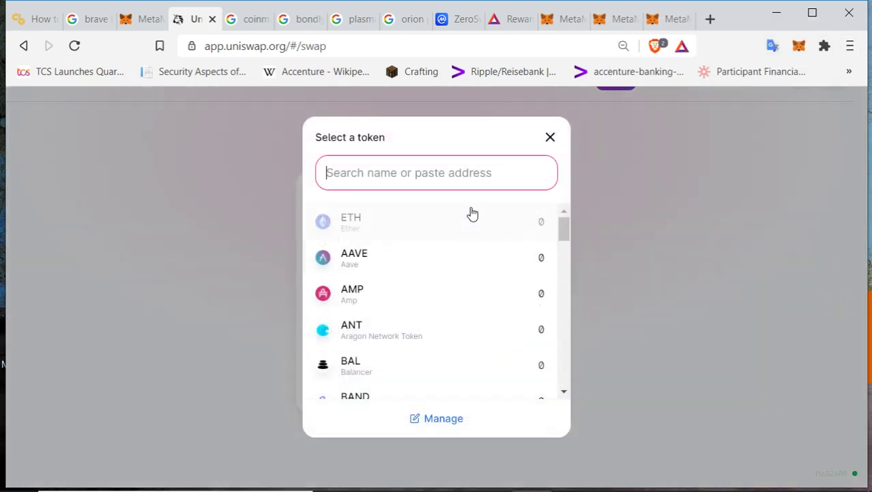
right_click(476, 174)
click(503, 296)
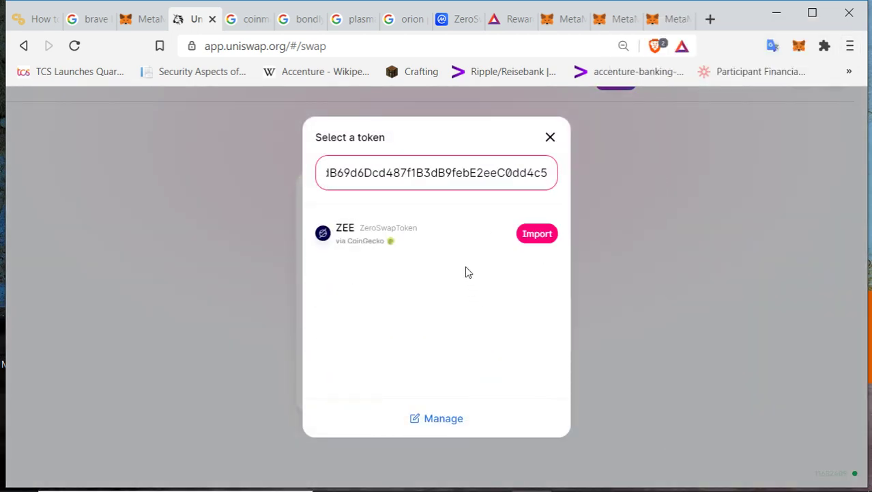
click(537, 234)
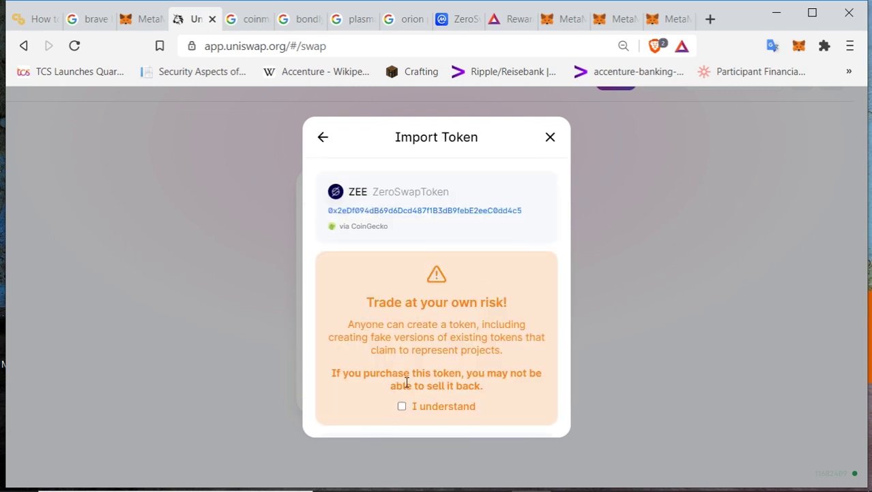
click(550, 138)
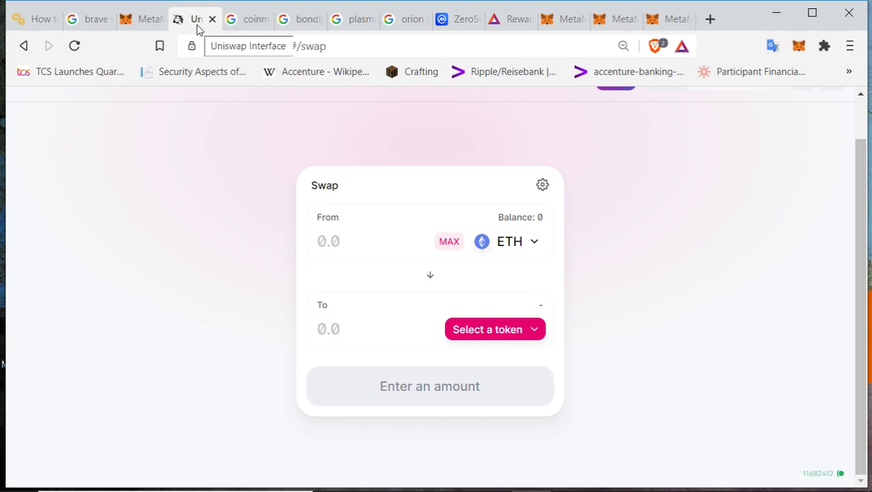
Step: Examine the ZeroSwap market pairs on CoinMarketCap
click(450, 24)
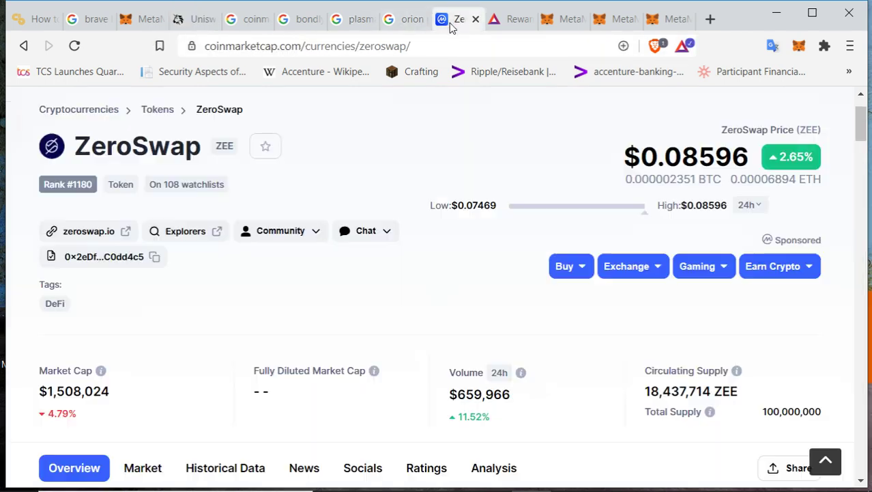
scroll(184, 355, down, 3)
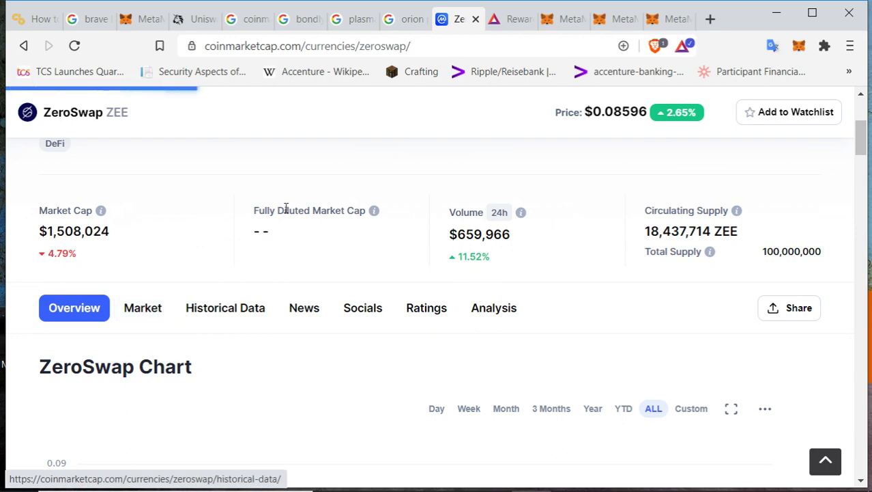
scroll(285, 208, down, 5)
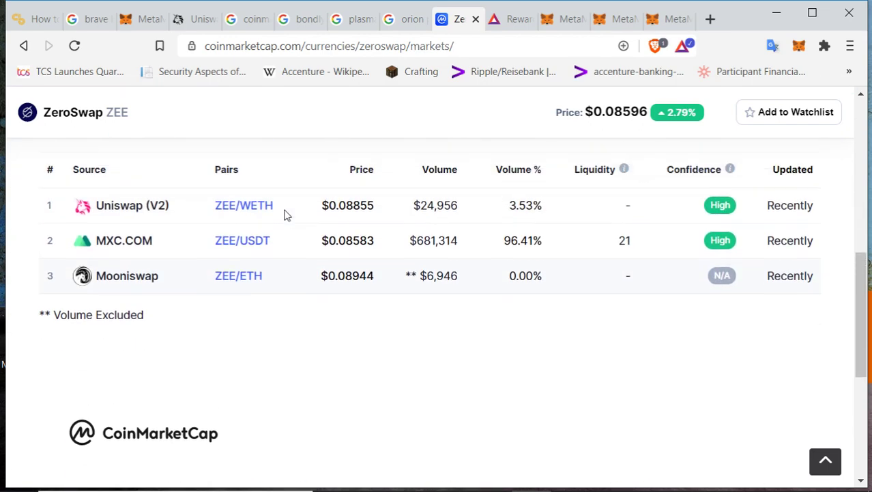
scroll(286, 214, up, 2)
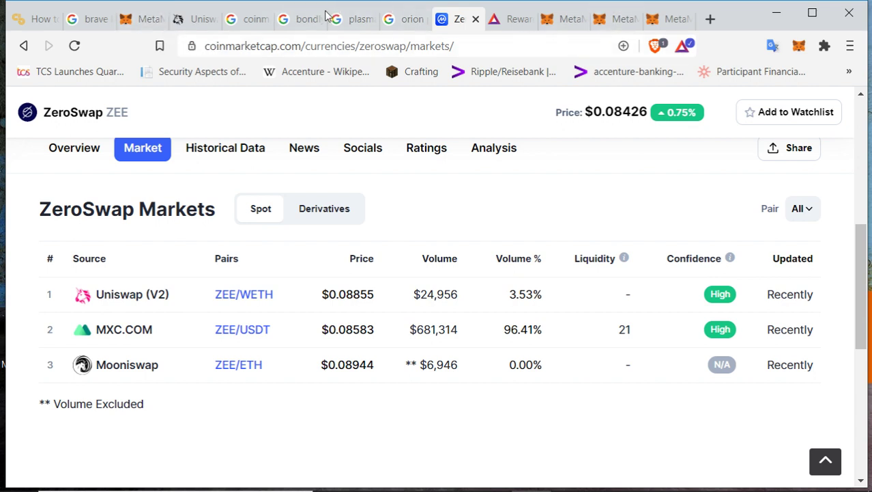
Step: Import ZEE by its contract address as the Uniswap swap's To token, accepting the risk notice and reducing the page zoom to 75%
click(190, 30)
click(472, 338)
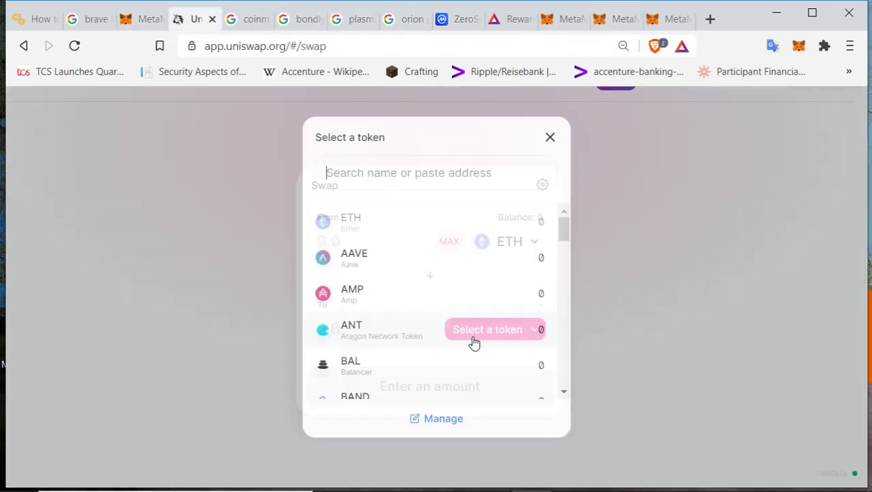
right_click(432, 167)
click(471, 287)
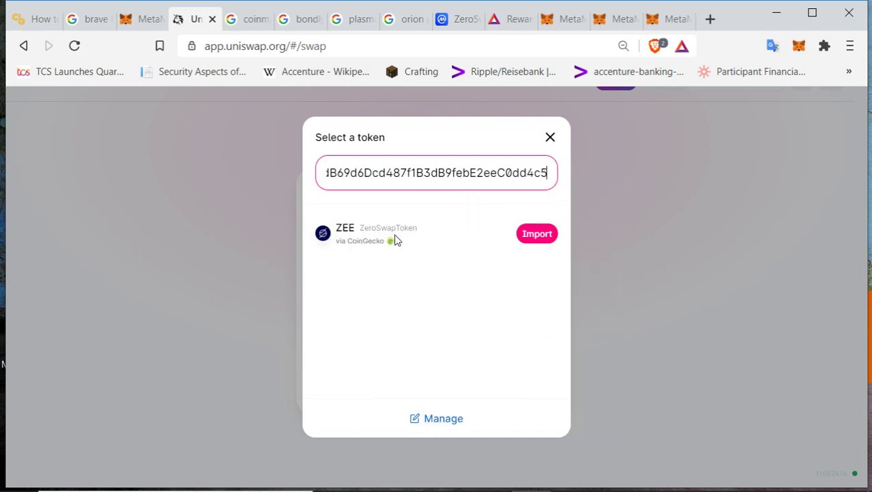
click(539, 235)
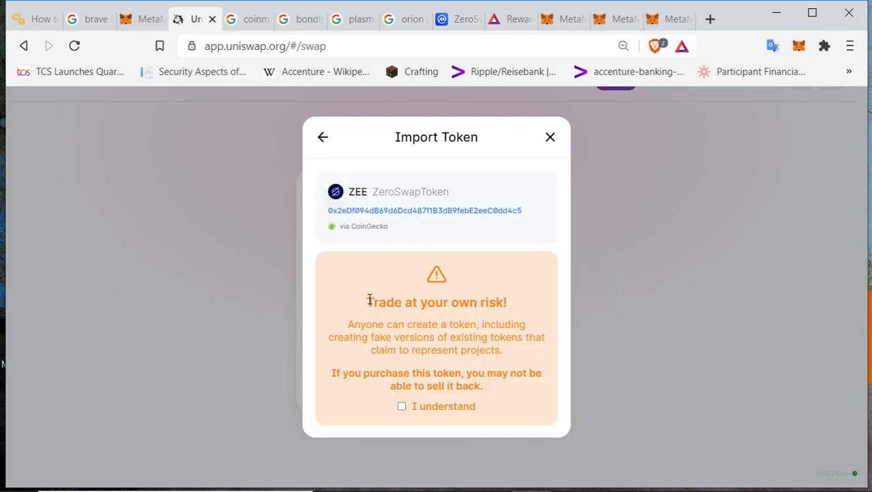
click(403, 408)
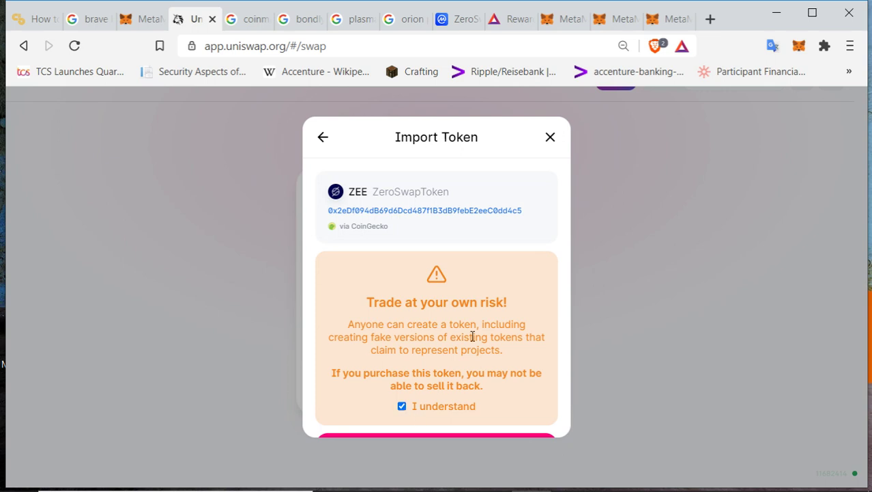
click(850, 46)
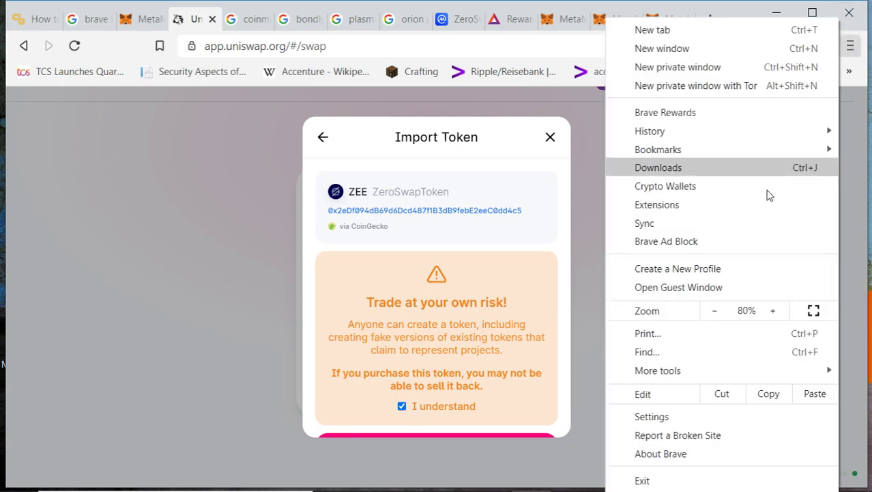
click(717, 314)
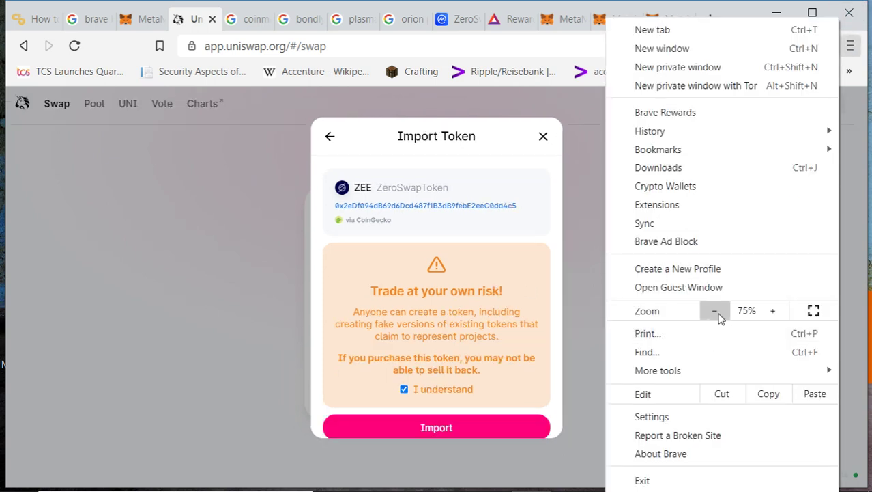
click(475, 426)
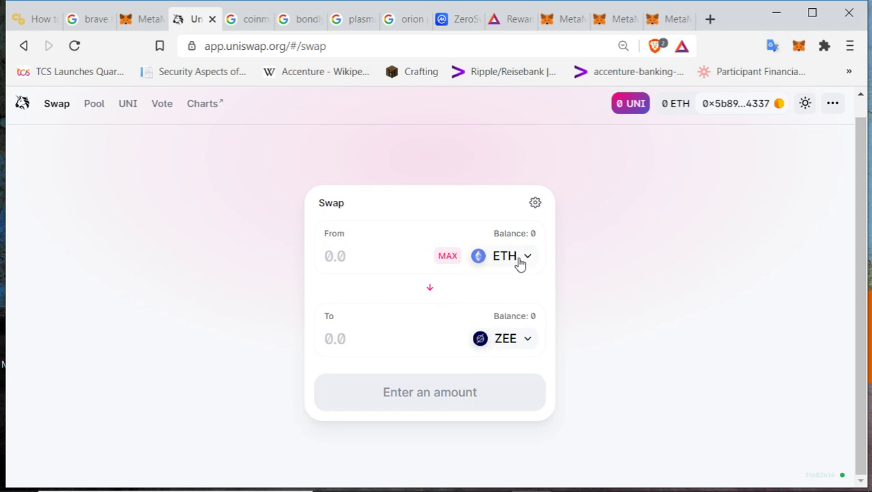
click(376, 253)
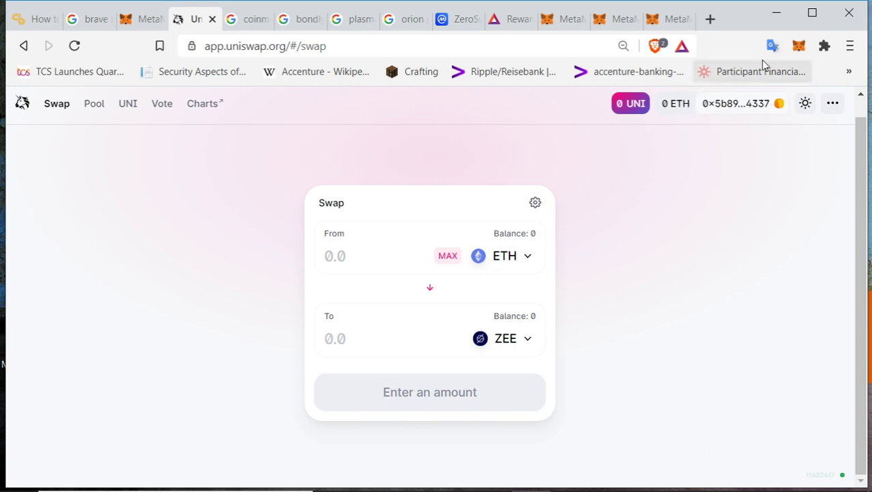
Step: Check the ETH and ZEE assets in the MetaMask wallet and close it
click(800, 49)
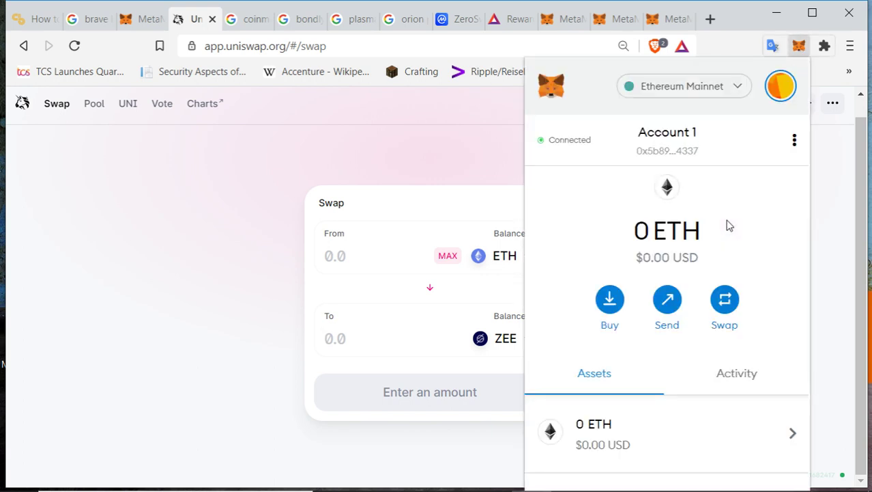
scroll(689, 324, down, 1)
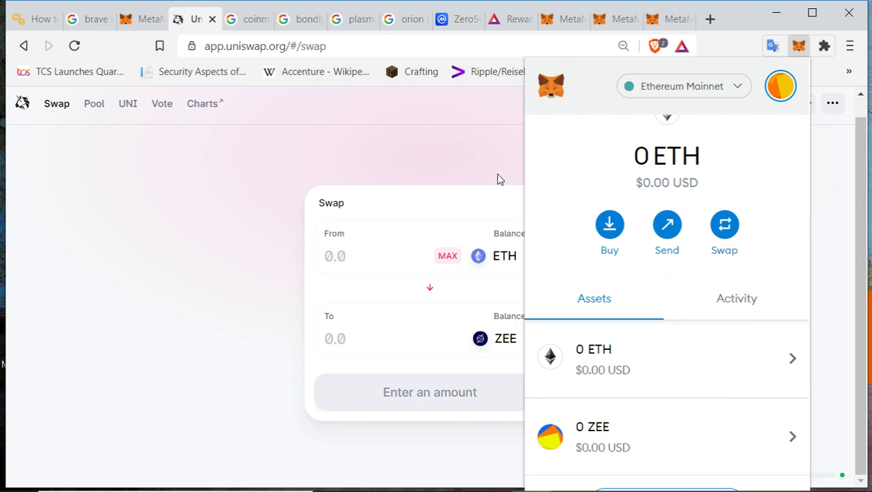
click(481, 166)
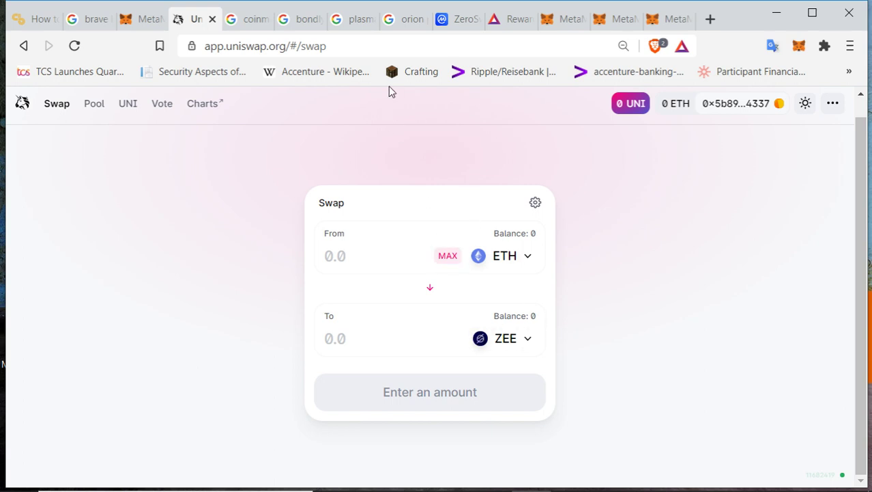
Step: Search Google for "orion coingecko" and open the Orion Protocol page on CoinGecko
click(460, 19)
scroll(512, 184, up, 6)
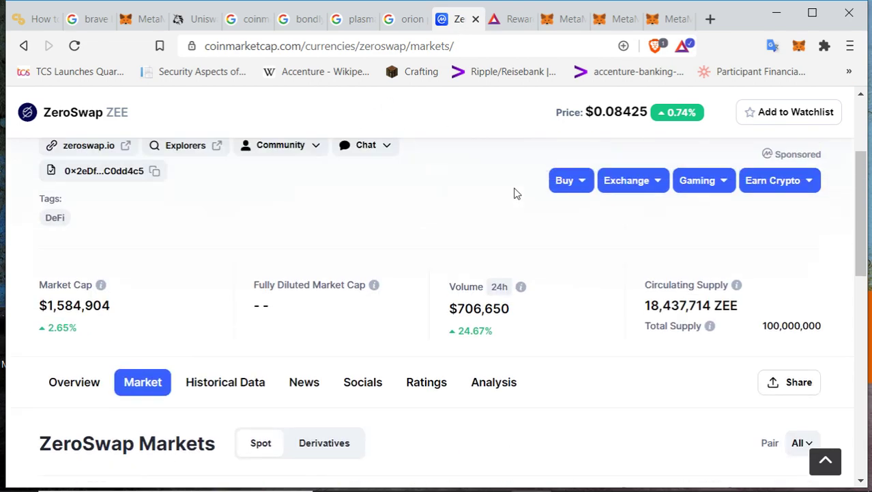
click(392, 25)
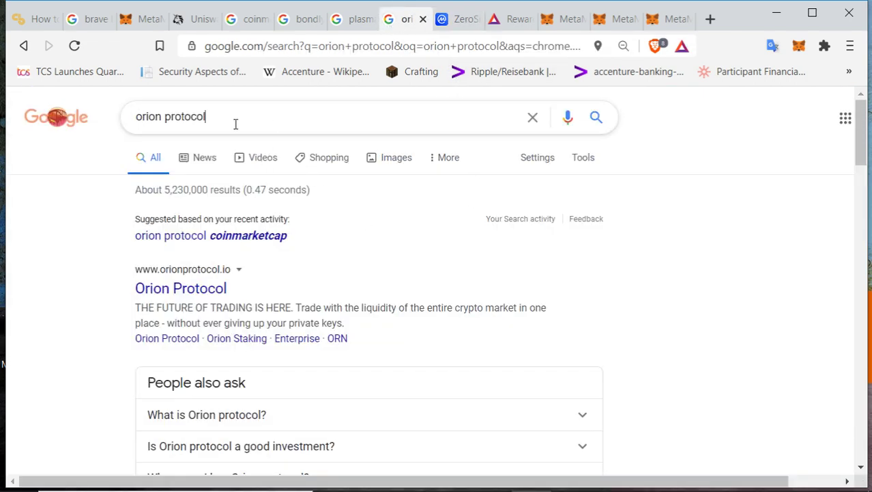
drag(235, 123, 164, 117)
text(coingecko)
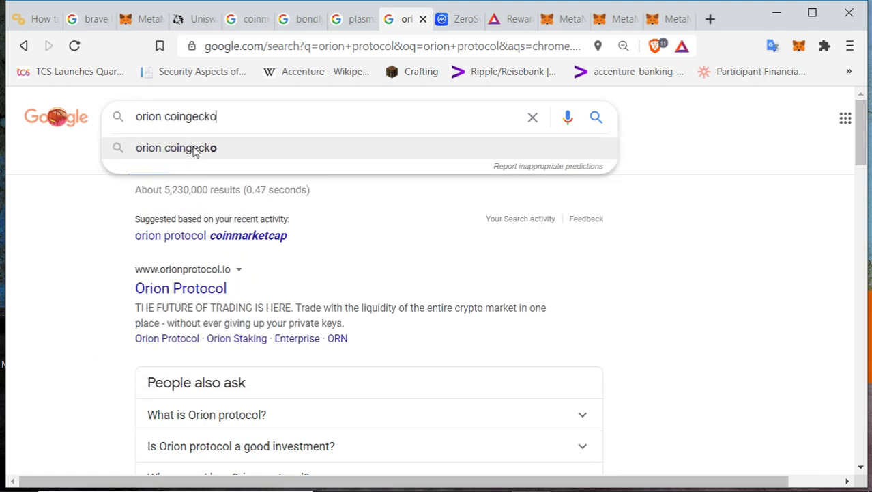
click(195, 149)
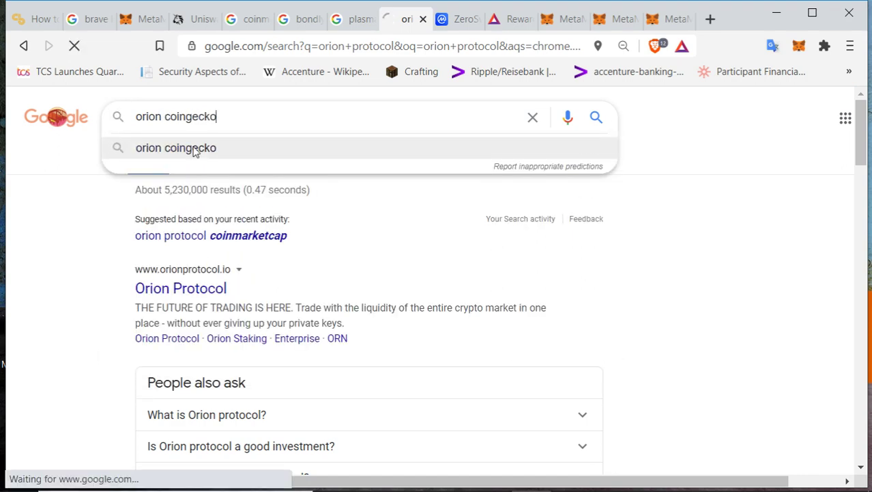
click(212, 236)
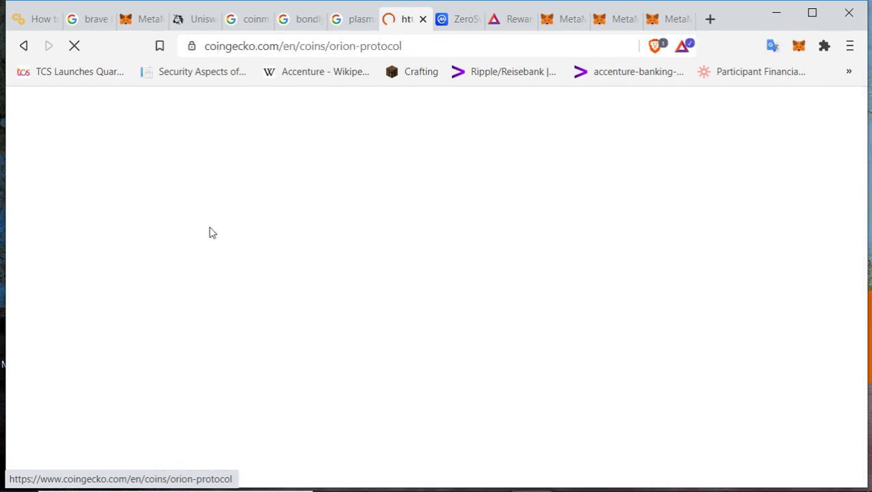
Step: Copy the Orion Protocol (ORN) contract address from its CoinGecko page
scroll(362, 235, down, 5)
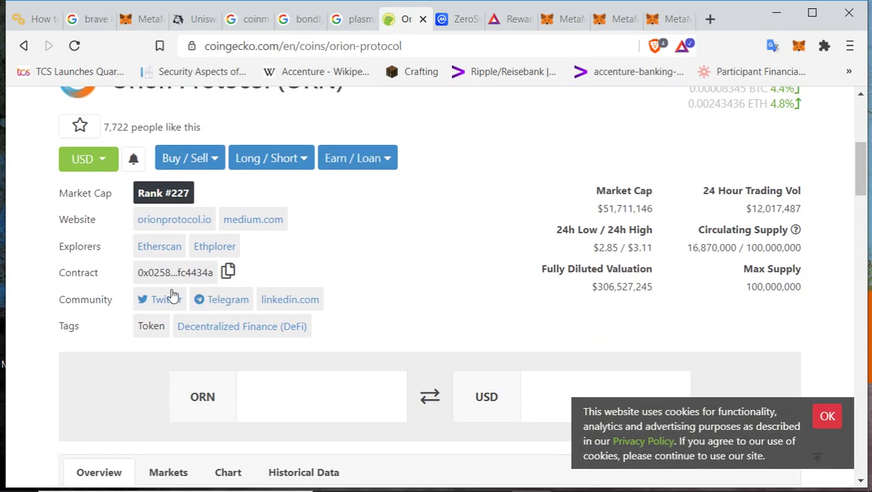
click(227, 271)
scroll(314, 256, up, 3)
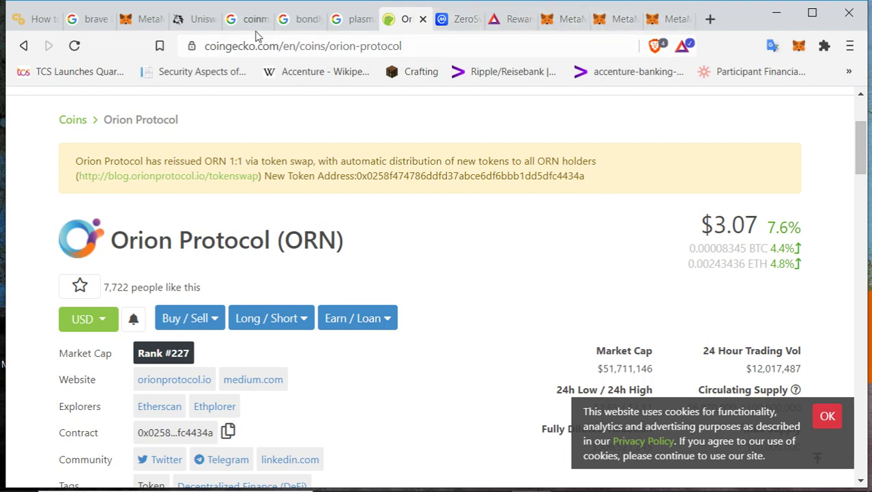
Step: Find the ORN token for the Uniswap swap's To side by pasting the copied Orion Protocol contract address into the token search
click(197, 21)
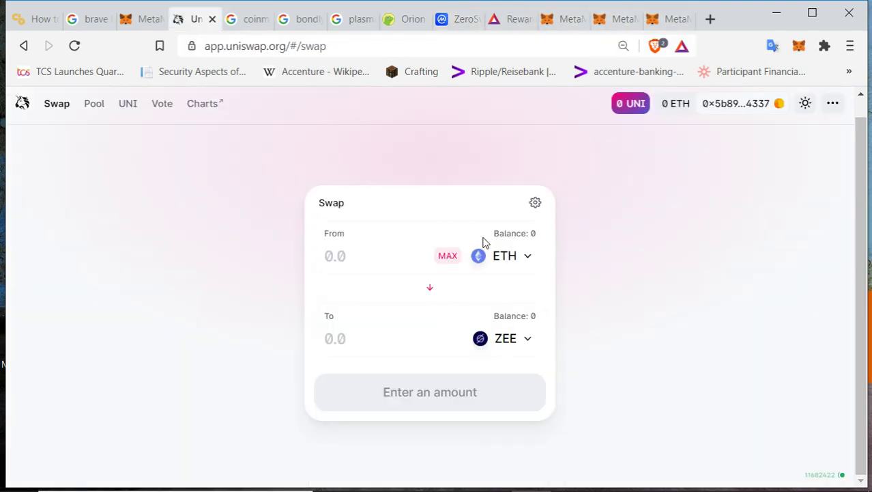
click(500, 345)
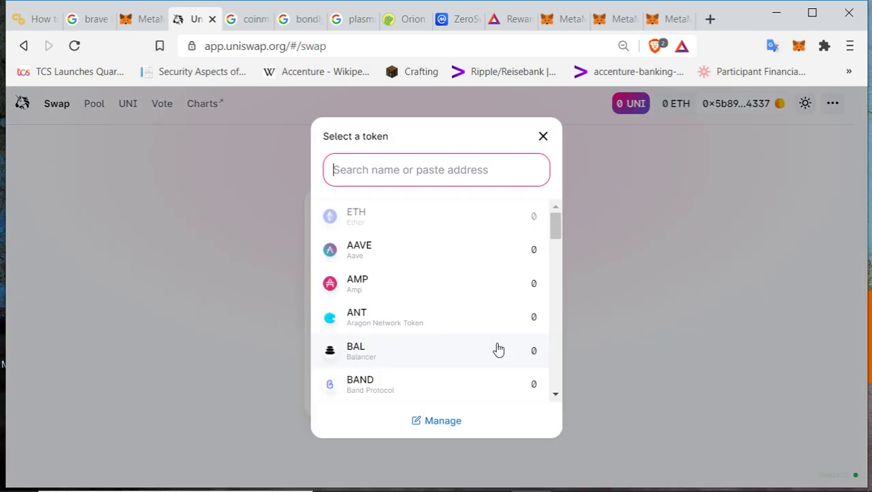
right_click(463, 170)
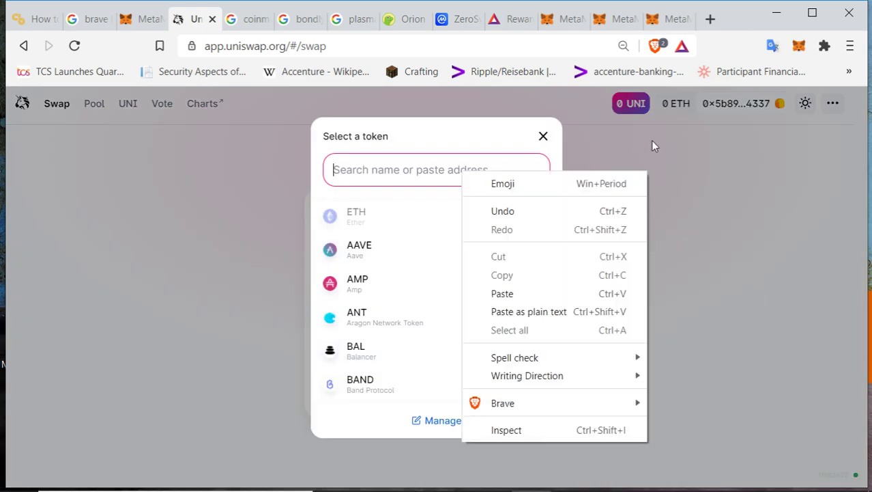
key(Escape)
key(Escape)
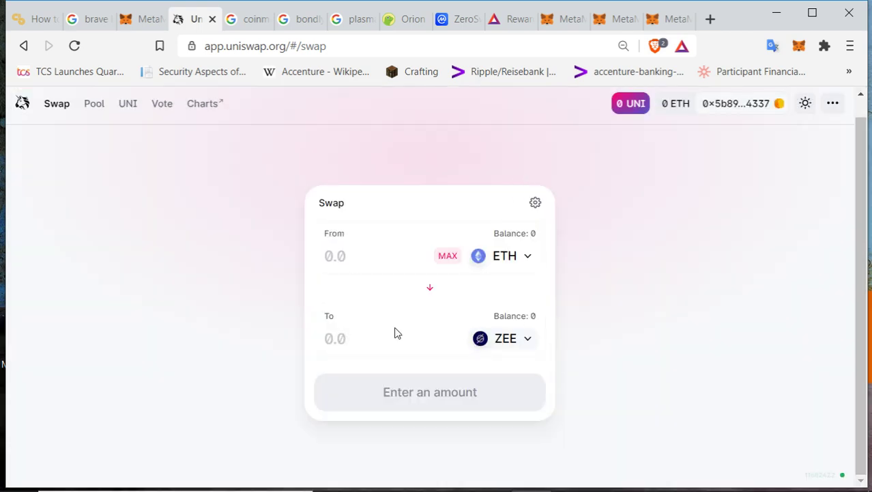
click(507, 345)
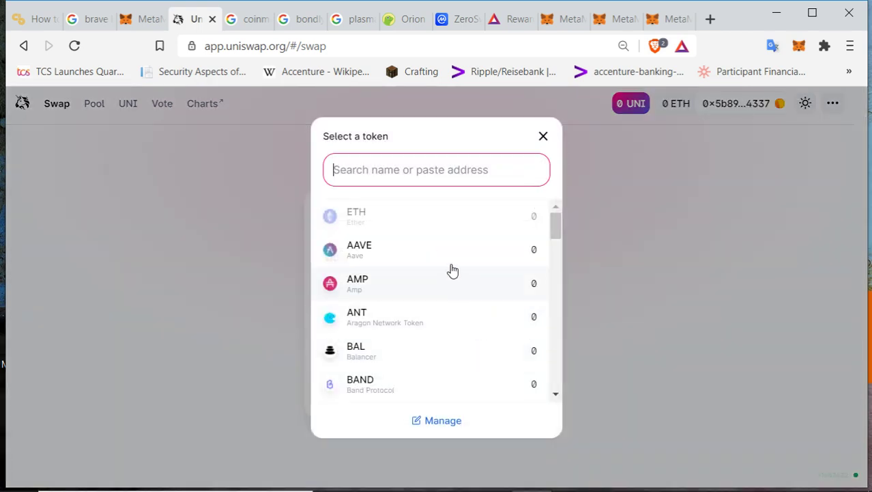
right_click(434, 169)
key(Escape)
key(ctrl+v)
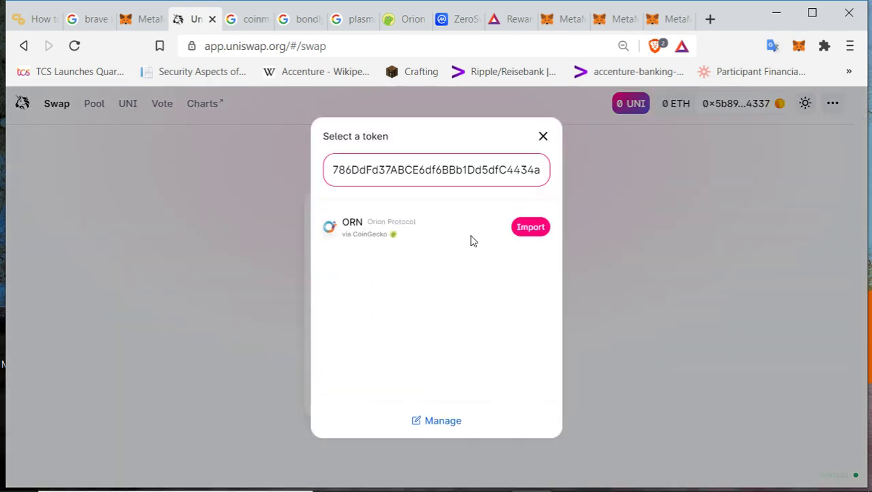
Step: Import ORN as the swap's To token, acknowledging the trade-at-your-own-risk notice
click(530, 228)
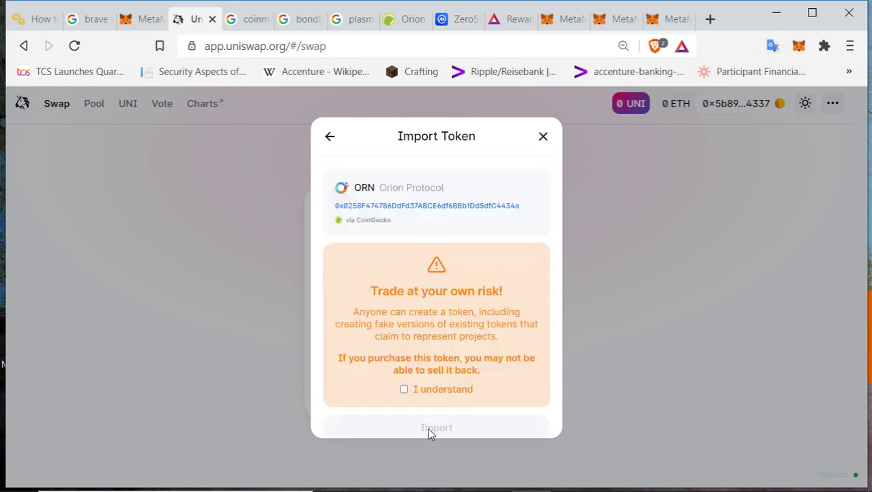
click(404, 389)
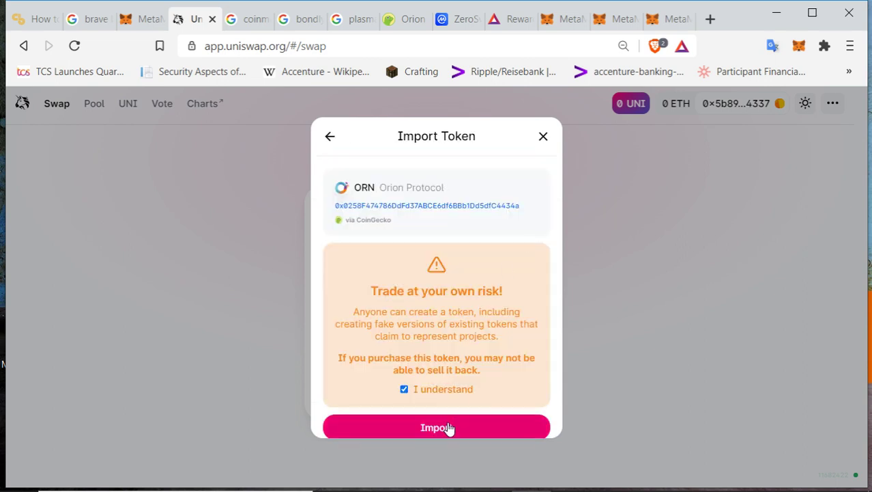
click(452, 428)
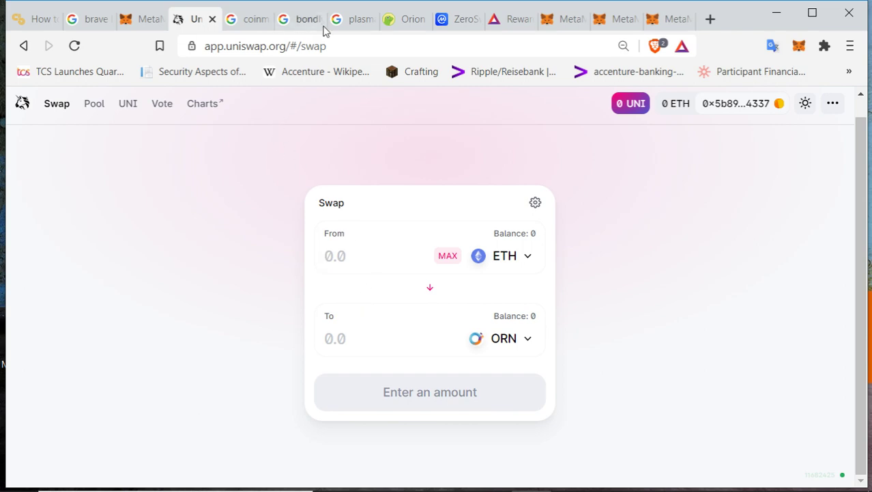
Step: Search CoinMarketCap for "prosp" and open the Prosper (PROS) page
click(462, 20)
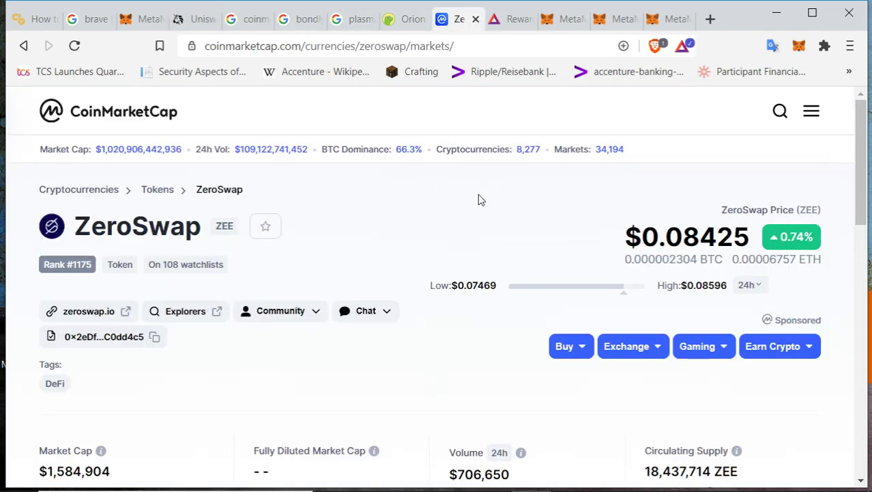
click(781, 112)
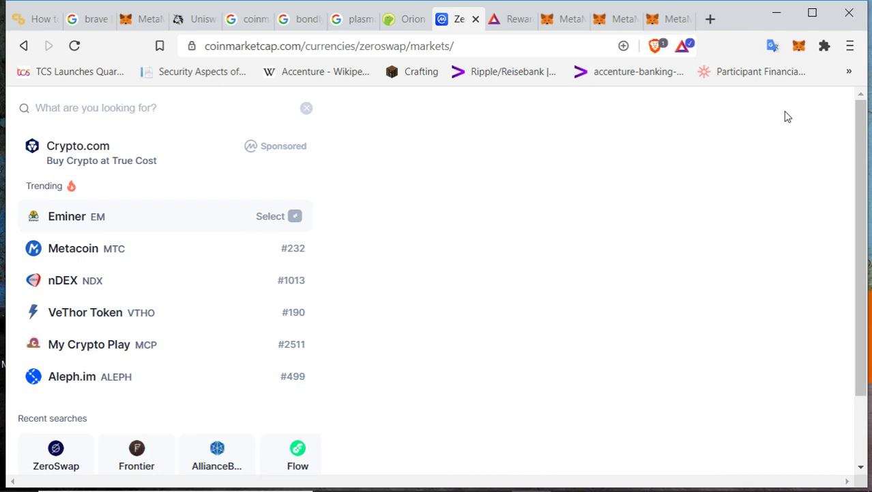
text(prosp)
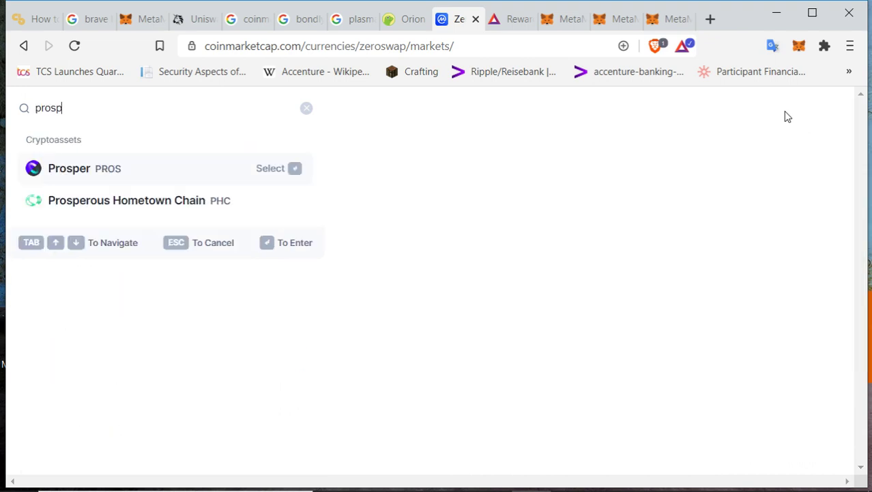
key(Return)
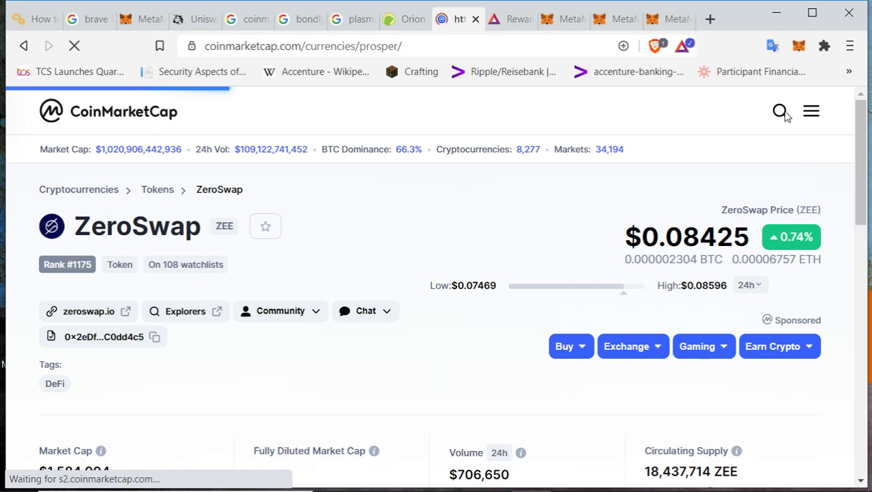
Step: Examine Prosper's price, market cap, supply figures and all-time chart on its CoinMarketCap overview
scroll(585, 258, down, 3)
scroll(574, 246, up, 4)
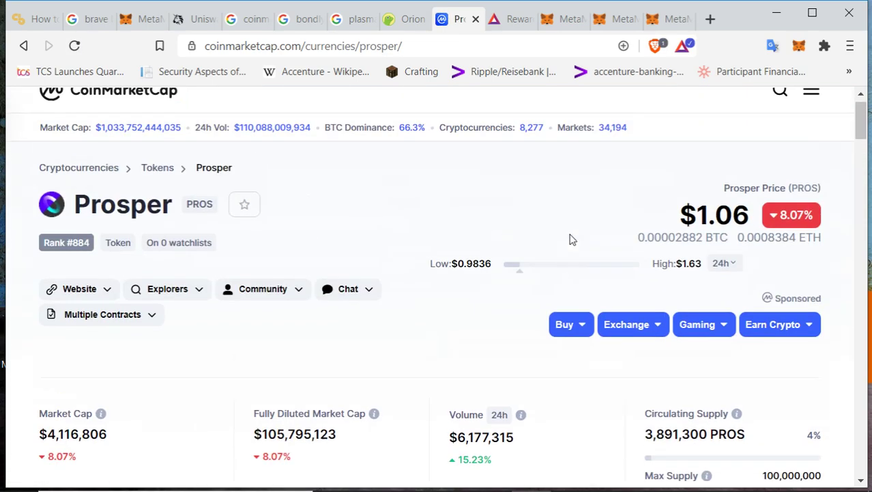
scroll(578, 273, down, 3)
scroll(647, 240, down, 5)
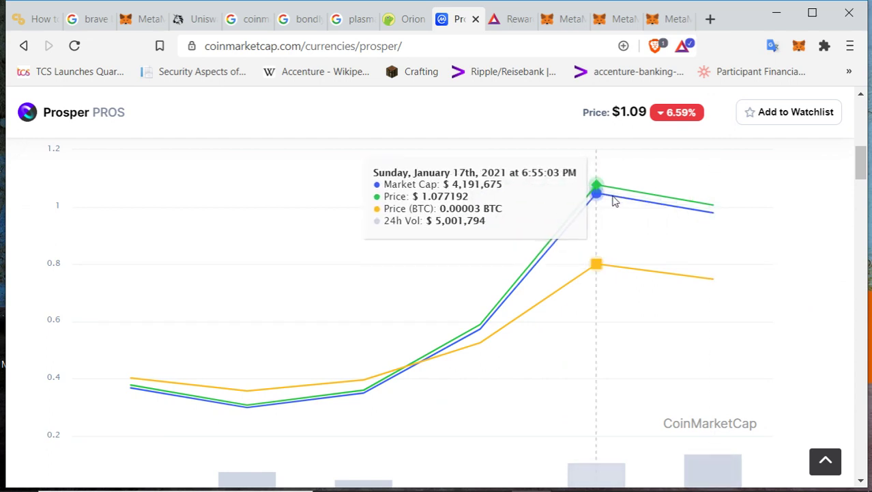
scroll(614, 198, up, 3)
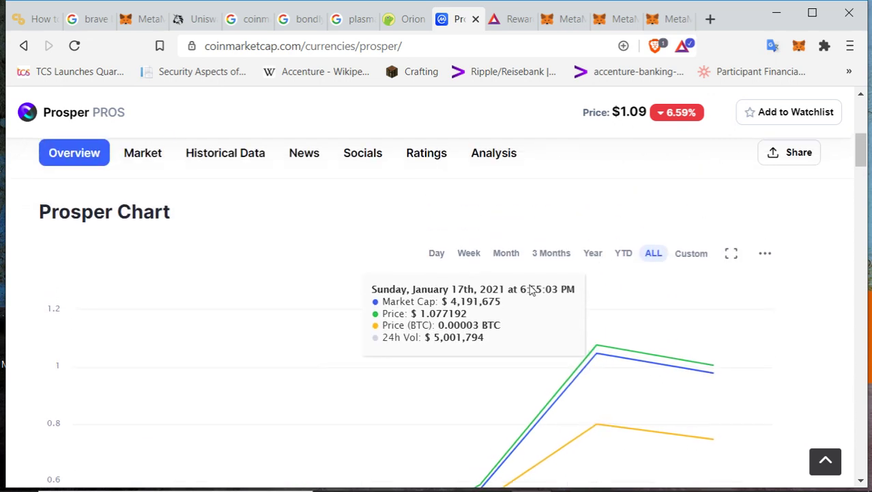
scroll(408, 379, up, 5)
scroll(327, 339, down, 3)
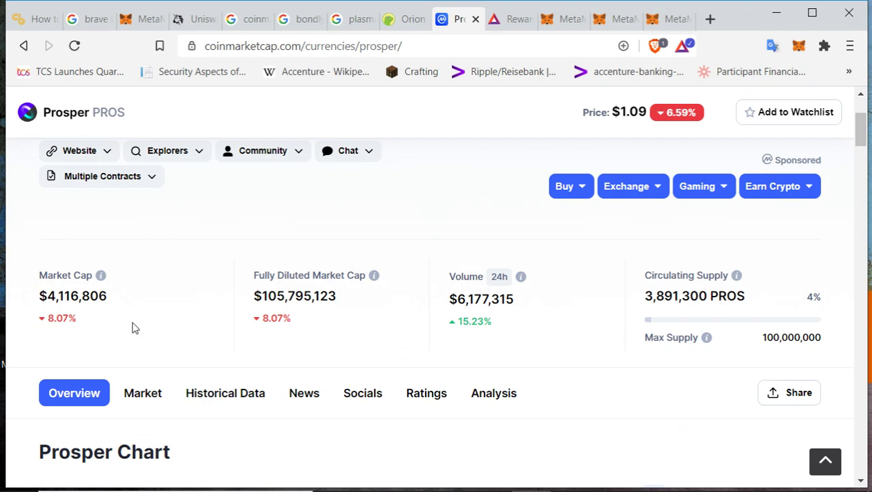
scroll(135, 327, up, 3)
scroll(374, 271, down, 1)
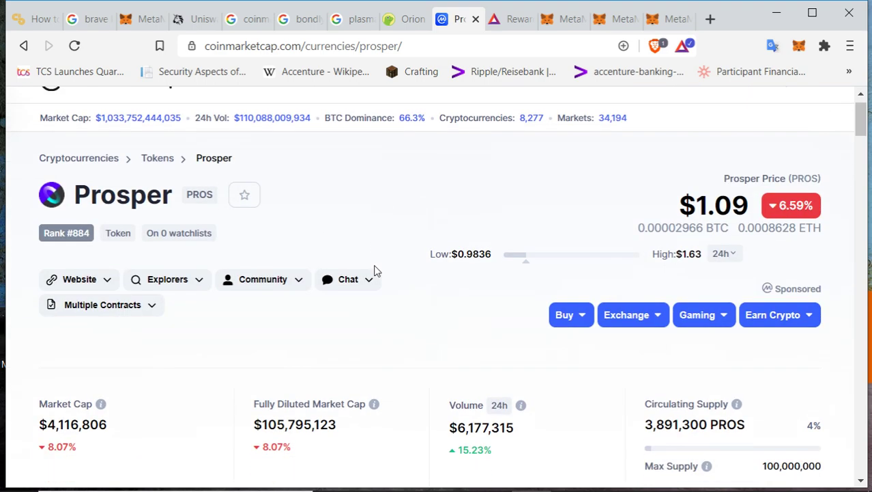
Step: Open Prosper's market listings and check which exchanges and pairs trade PROS
scroll(197, 344, down, 3)
click(166, 315)
scroll(227, 331, down, 2)
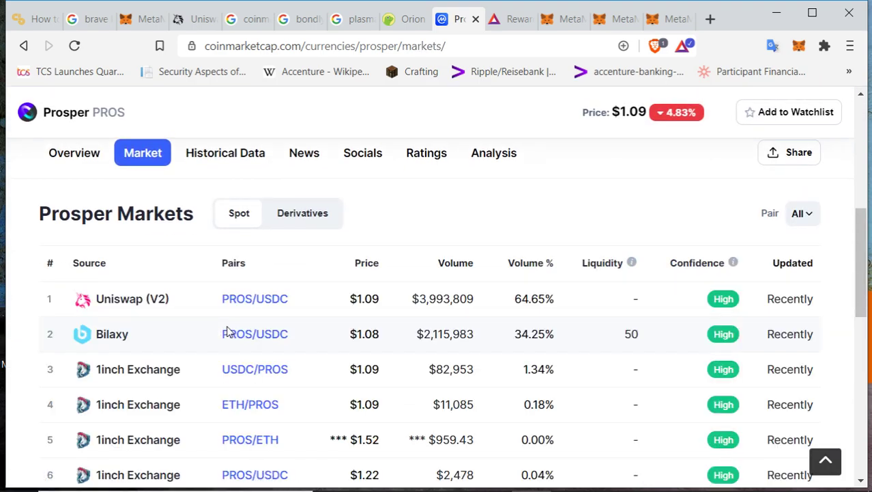
scroll(229, 331, down, 2)
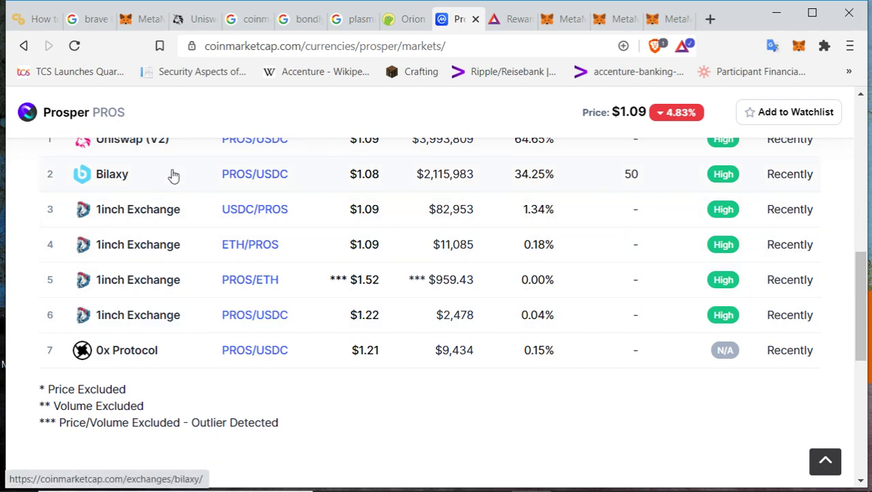
scroll(219, 408, up, 10)
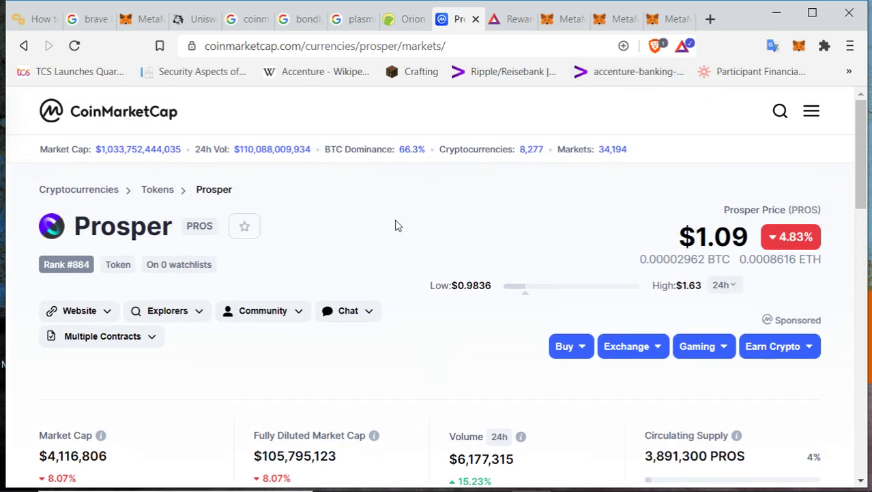
Step: Search CoinMarketCap for "alliance" and open the AllianceBlock (ALBT) page
click(780, 111)
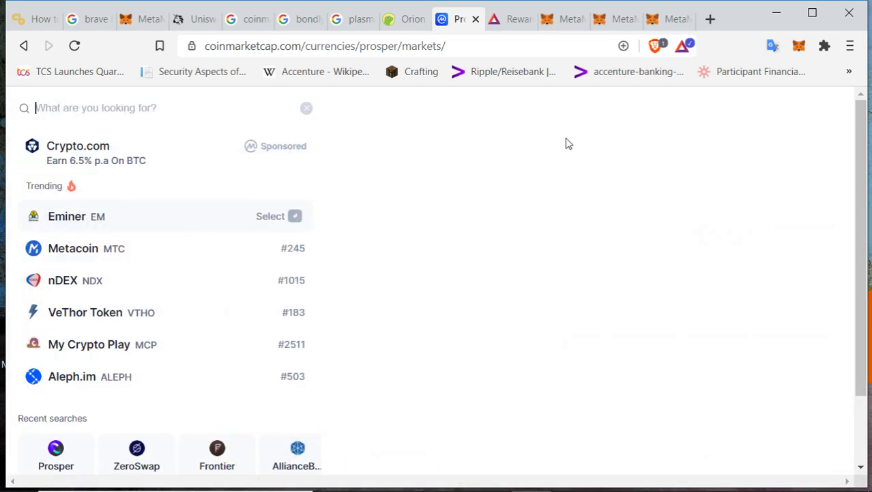
text(a)
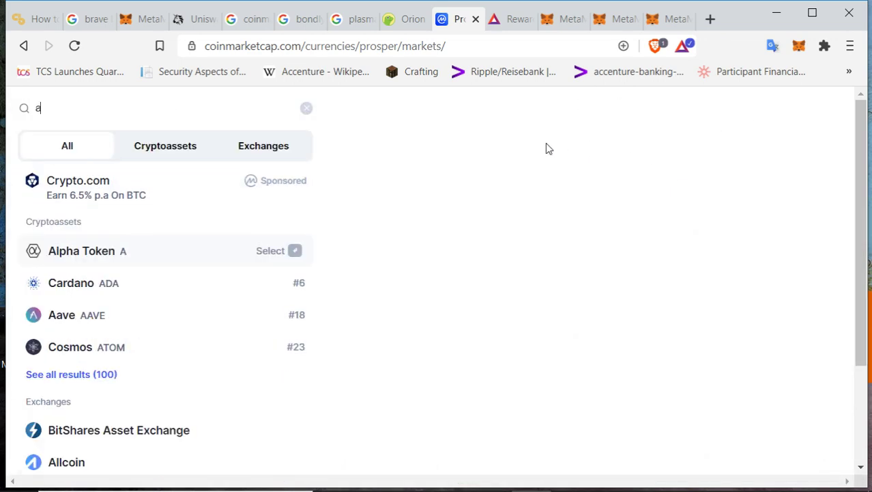
text(lliance)
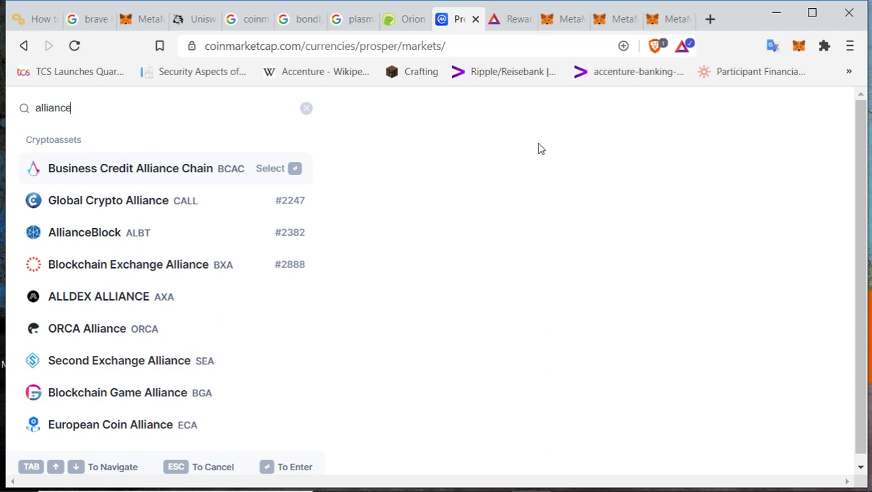
click(190, 243)
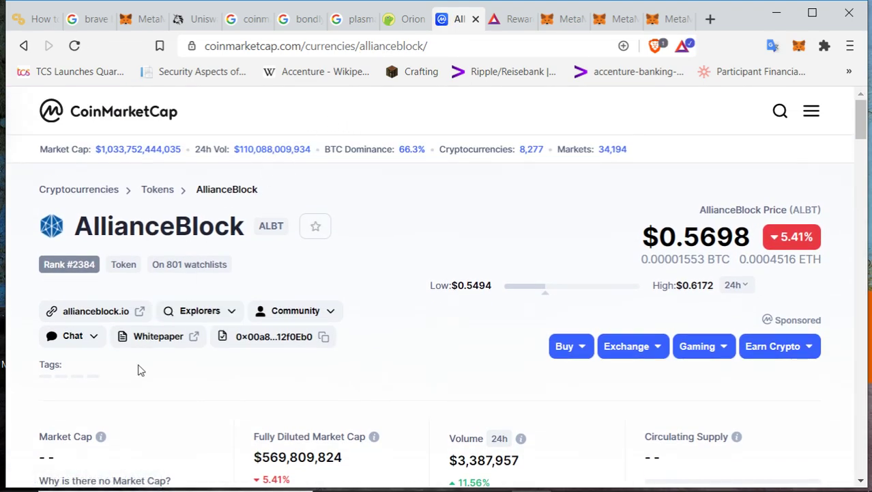
Step: Open AllianceBlock's market listings and check which exchanges and pairs trade ALBT
scroll(200, 318, down, 3)
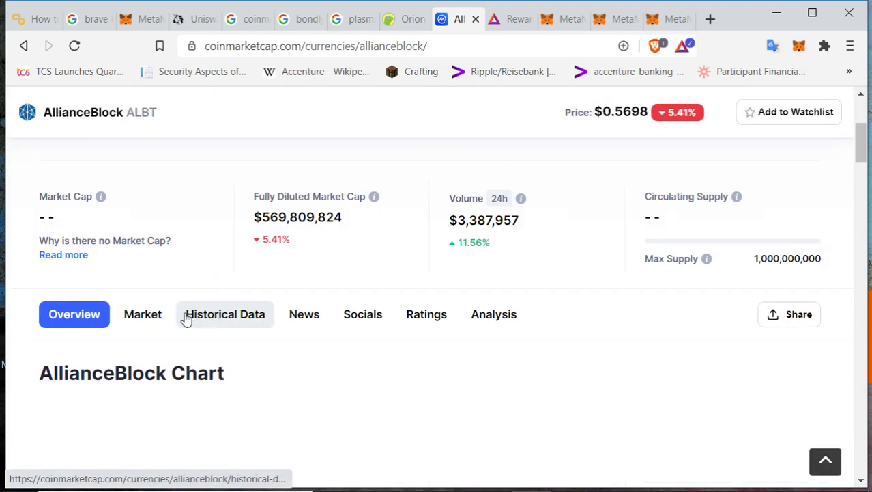
click(155, 322)
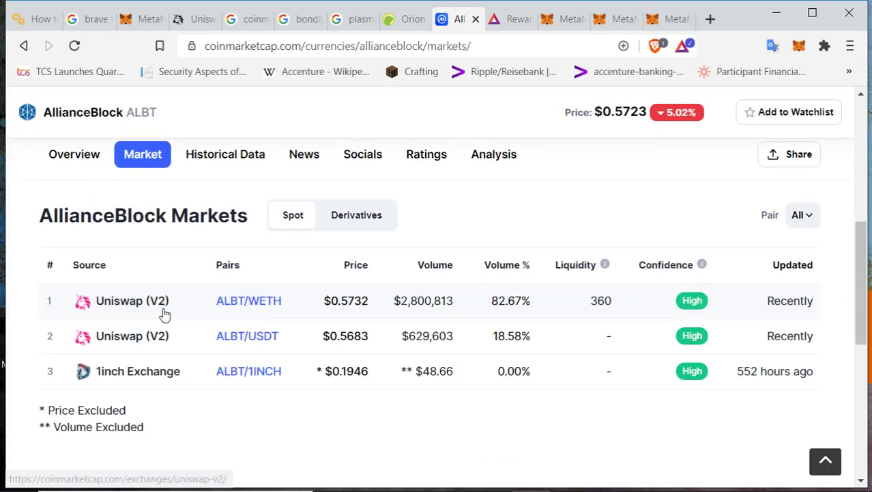
scroll(327, 359, up, 5)
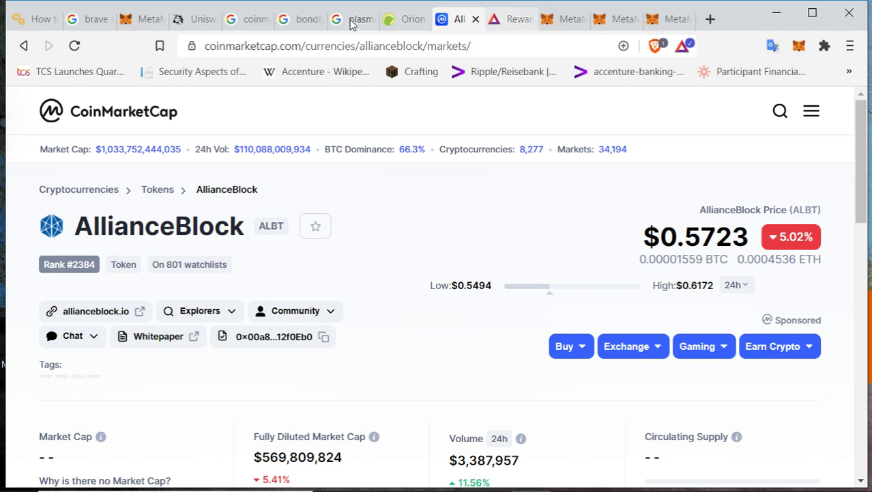
click(292, 21)
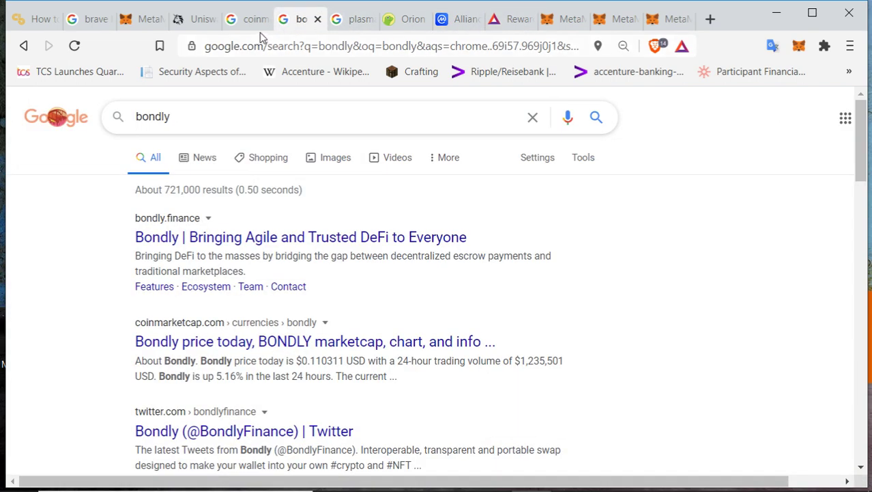
click(258, 26)
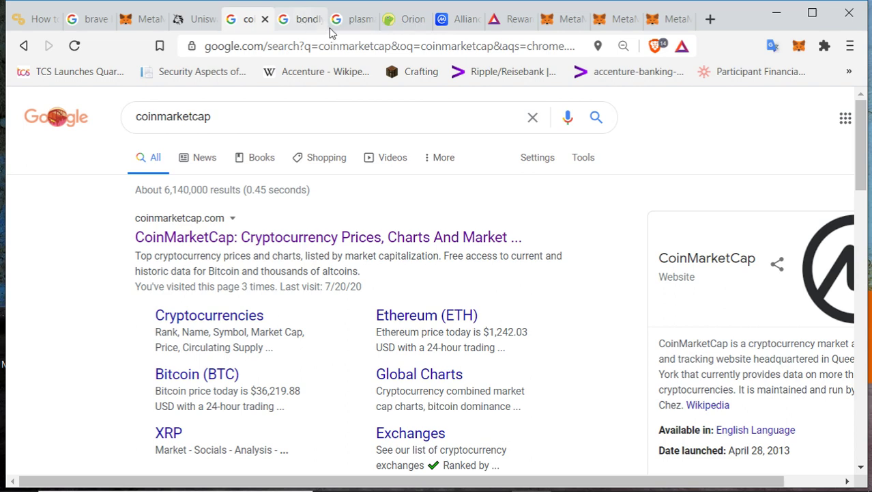
click(412, 21)
click(454, 28)
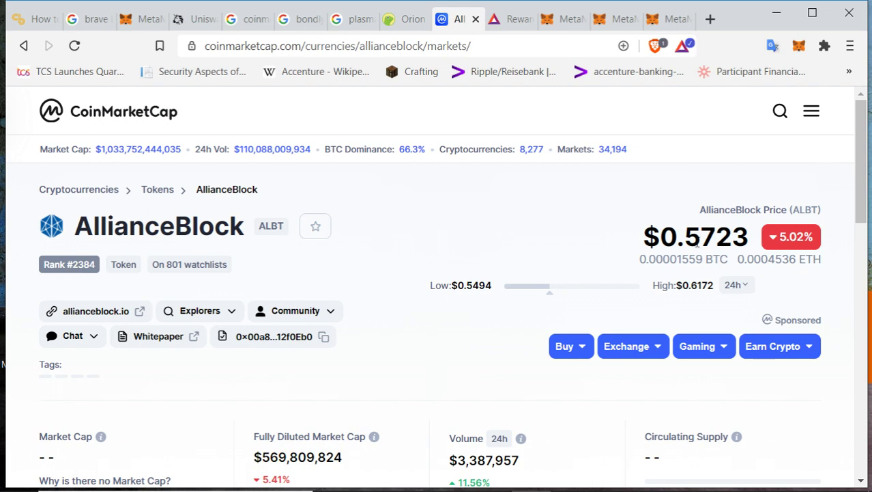
scroll(696, 244, down, 5)
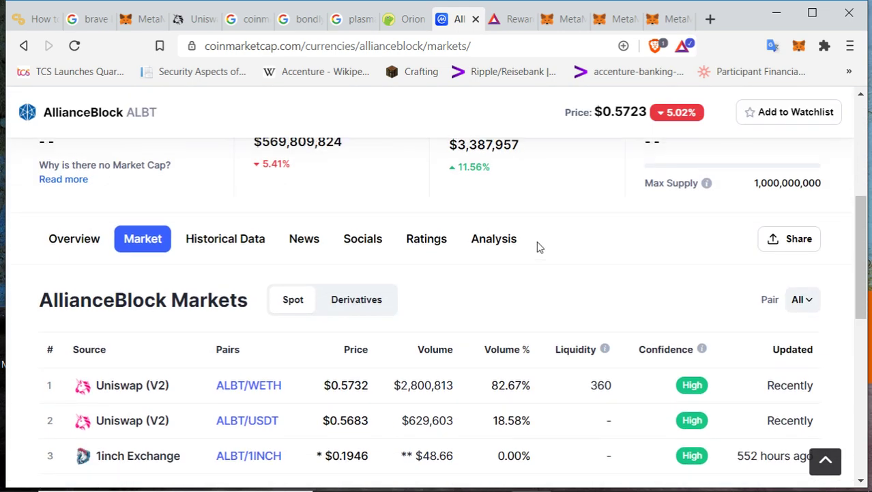
scroll(538, 247, up, 5)
scroll(538, 247, down, 1)
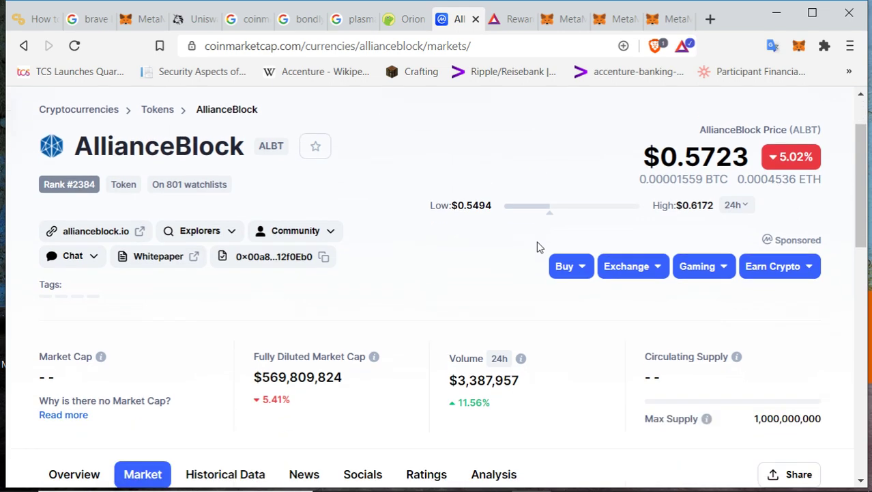
scroll(537, 248, up, 1)
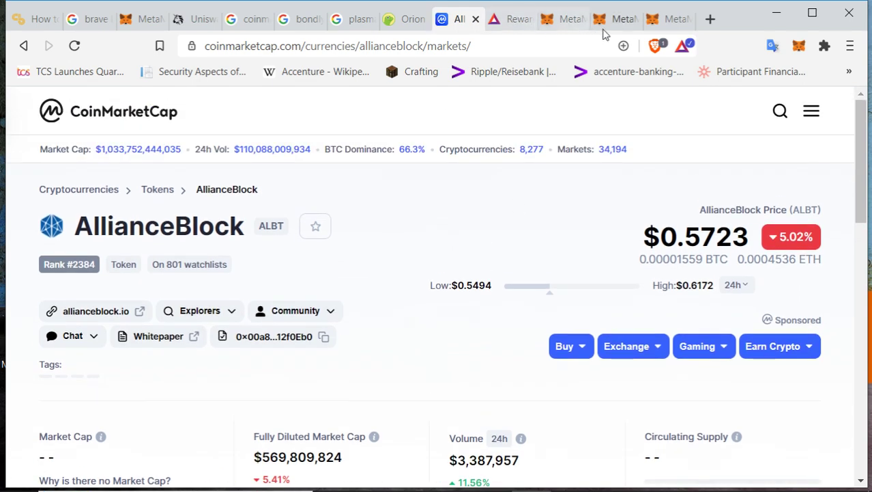
click(564, 24)
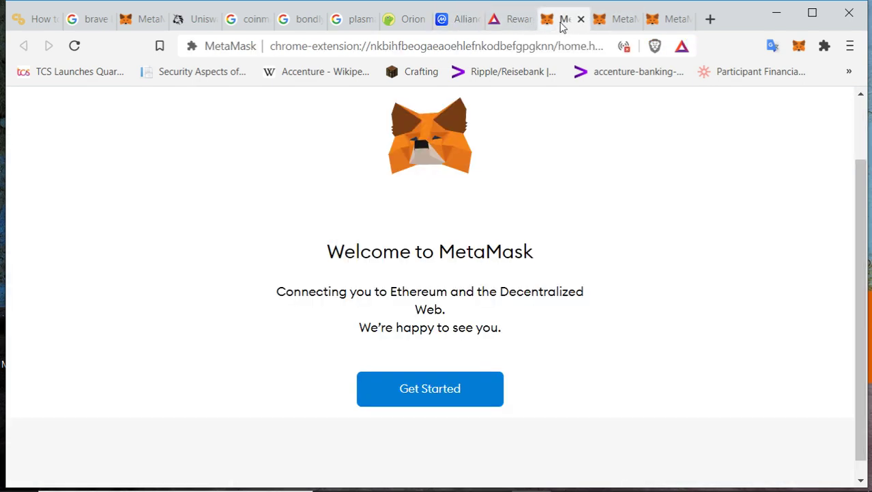
Step: Review the Brave search results, the MetaMask download page and the ETH-to-ORN swap form on Uniswap
click(133, 26)
click(100, 26)
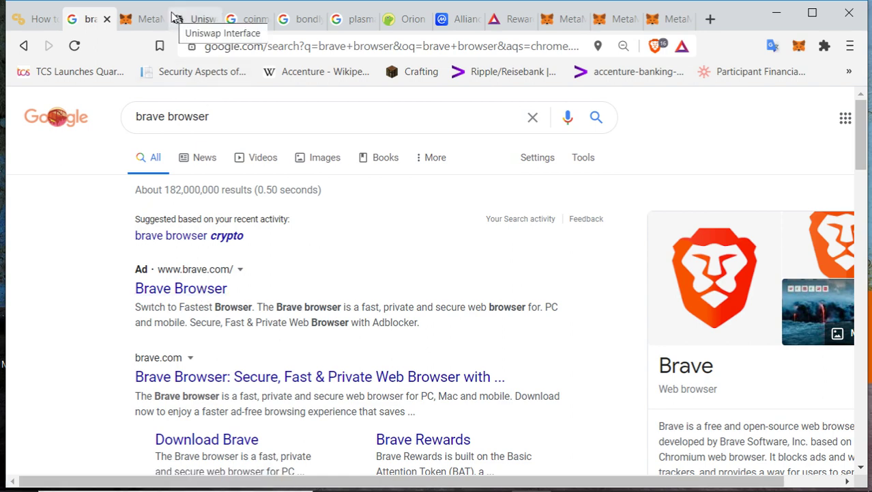
click(151, 21)
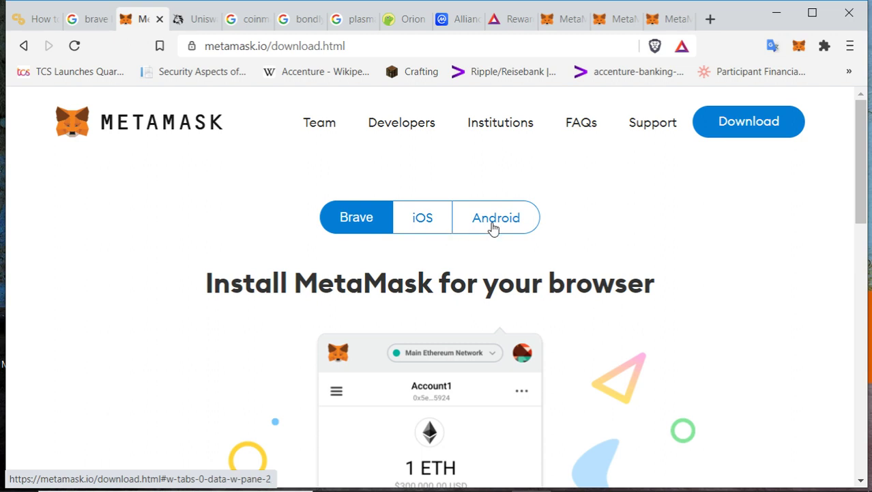
click(196, 26)
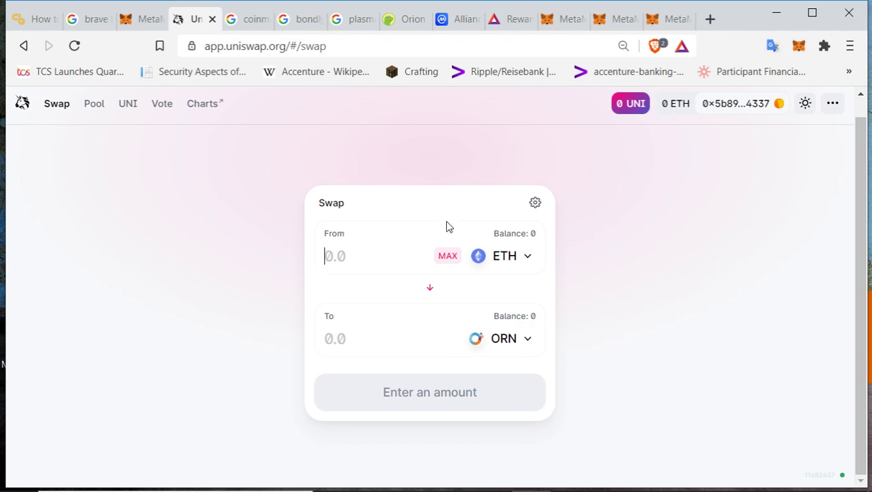
click(493, 259)
click(620, 250)
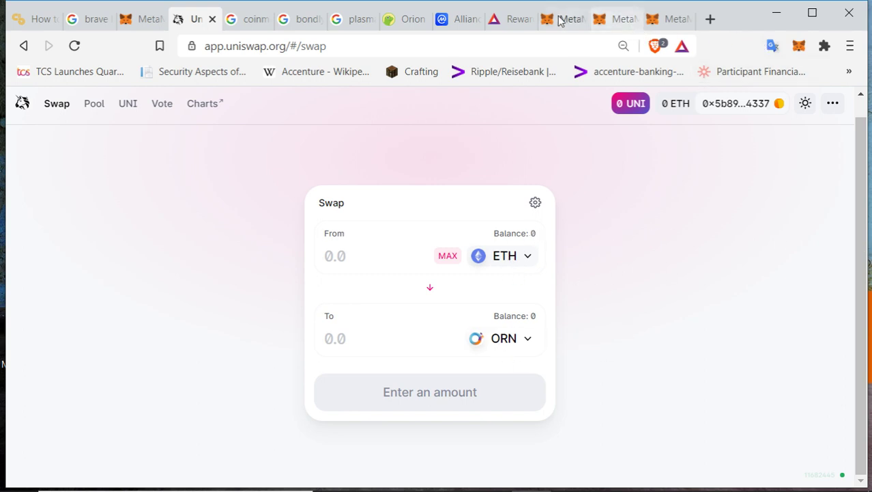
Step: View the asset list in the MetaMask wallet and reduce the Uniswap page zoom by one level from 75%
click(798, 50)
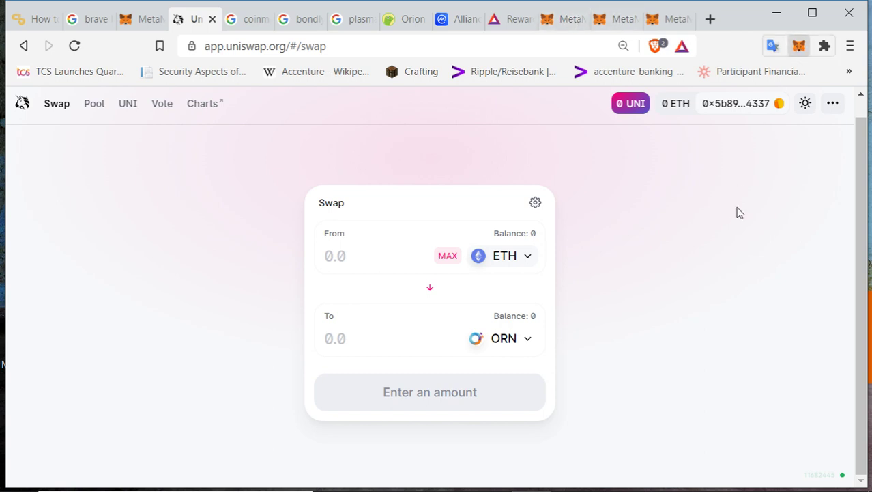
scroll(714, 274, down, 2)
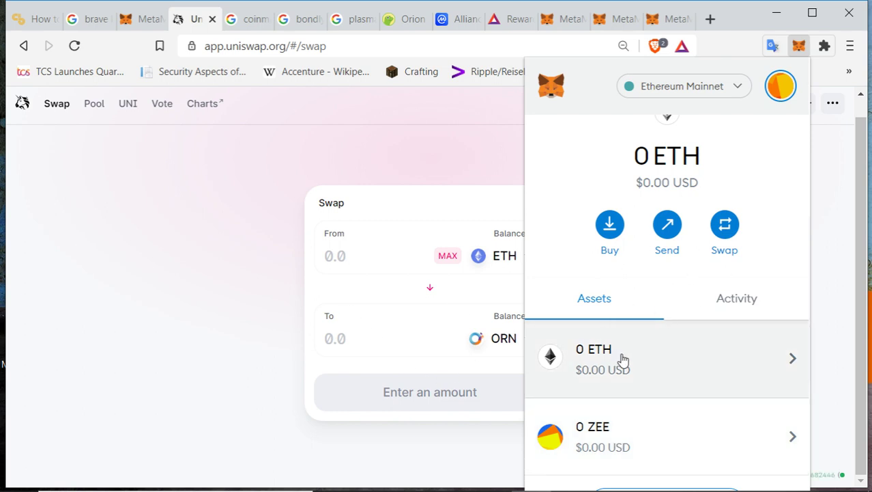
click(851, 46)
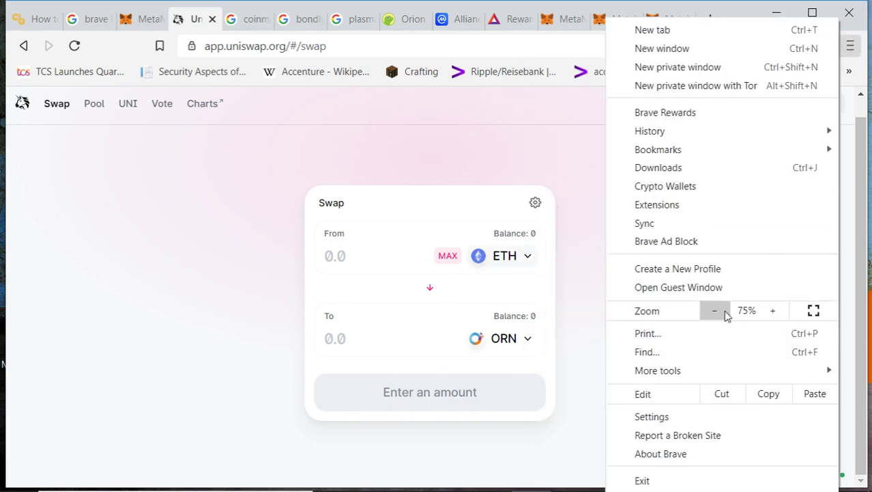
click(724, 312)
click(591, 404)
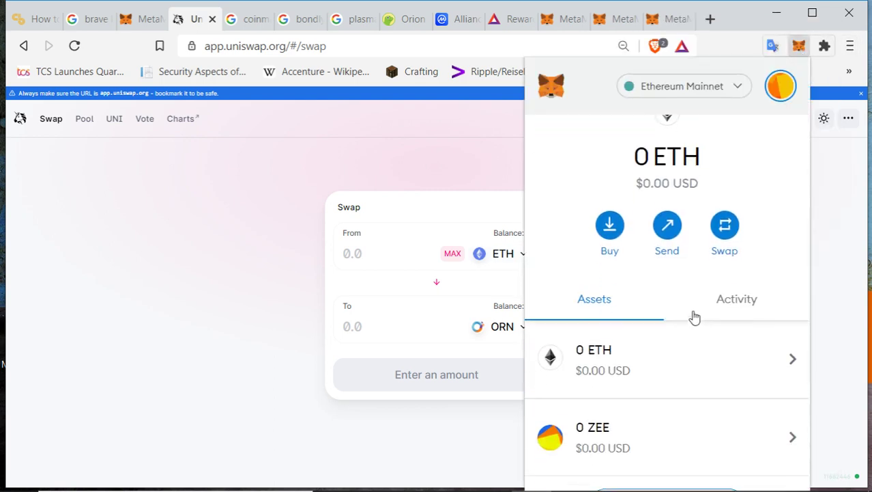
Step: Add ORN to the MetaMask wallet as a custom token using its copied contract address
click(623, 25)
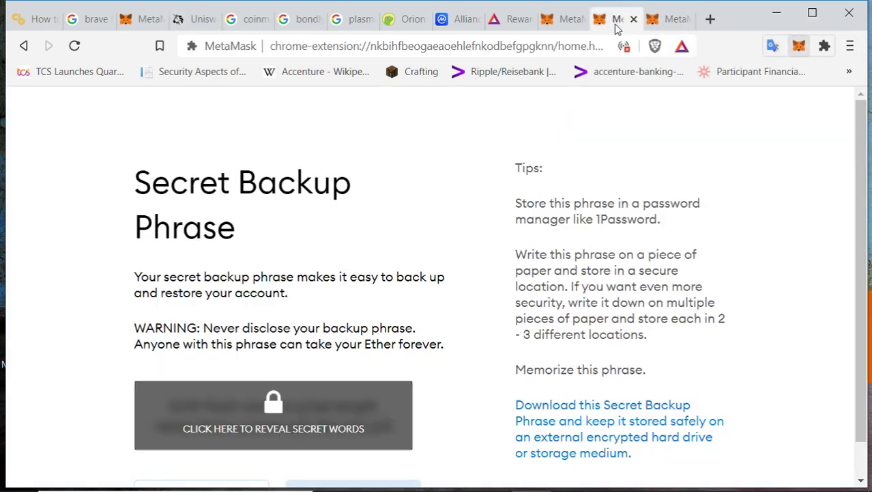
click(415, 414)
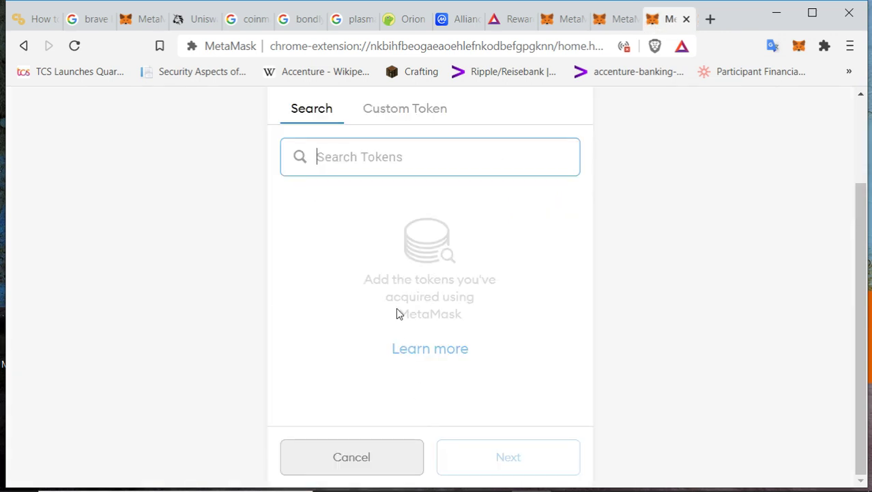
right_click(391, 157)
click(437, 277)
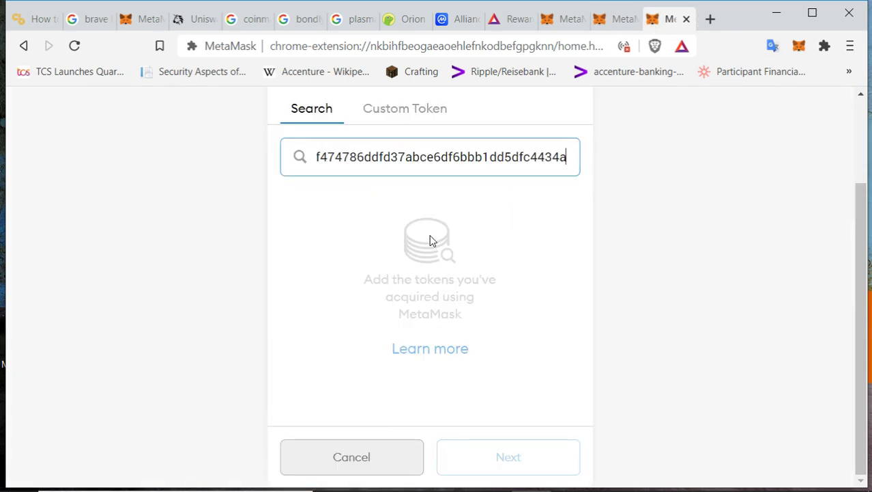
click(447, 120)
right_click(410, 189)
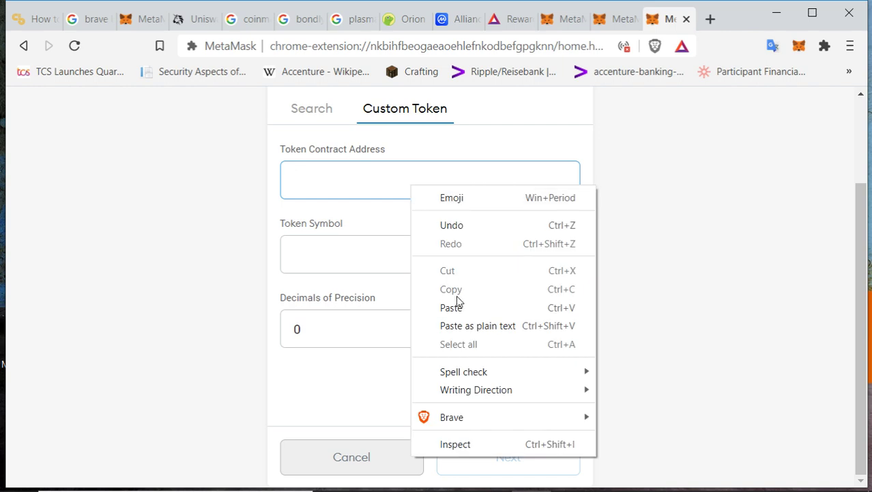
click(458, 305)
click(516, 452)
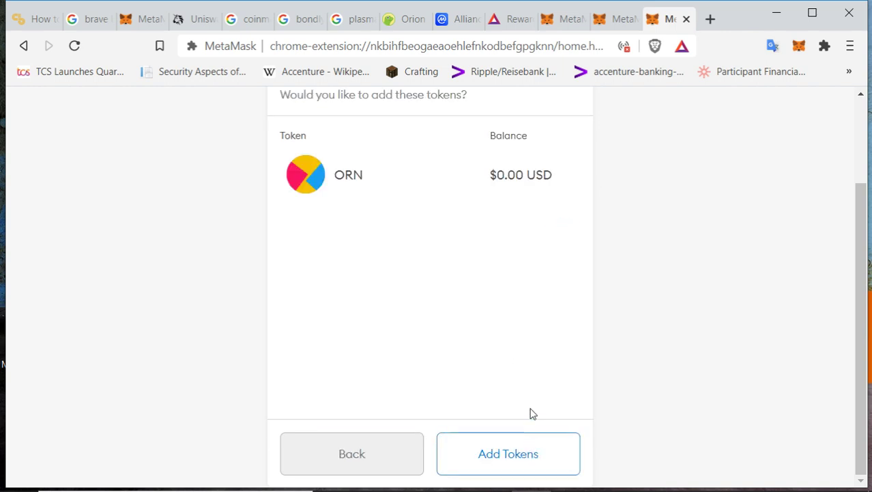
click(498, 457)
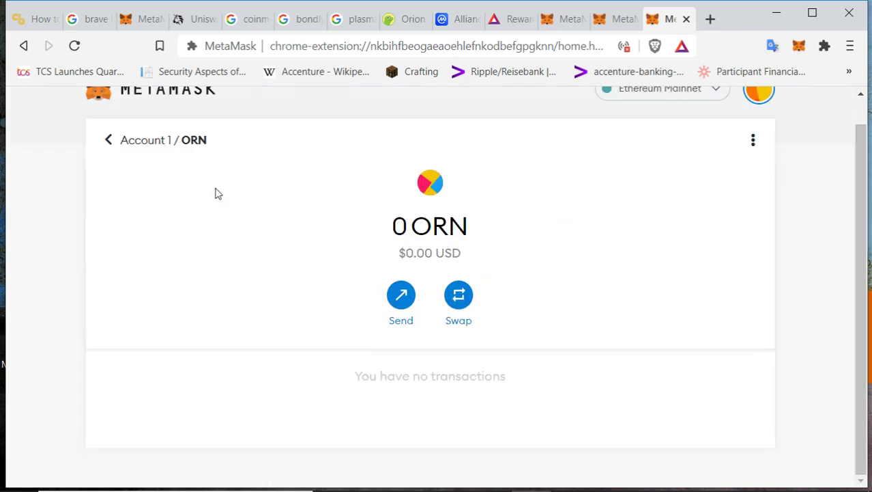
Step: Return to the Account 1 overview and check the asset list for the ORN token
click(111, 142)
scroll(439, 280, down, 3)
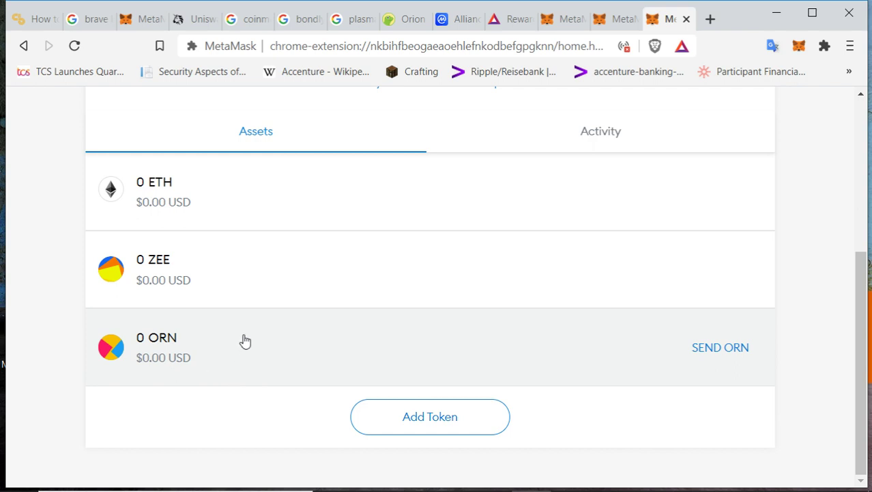
scroll(273, 329, up, 4)
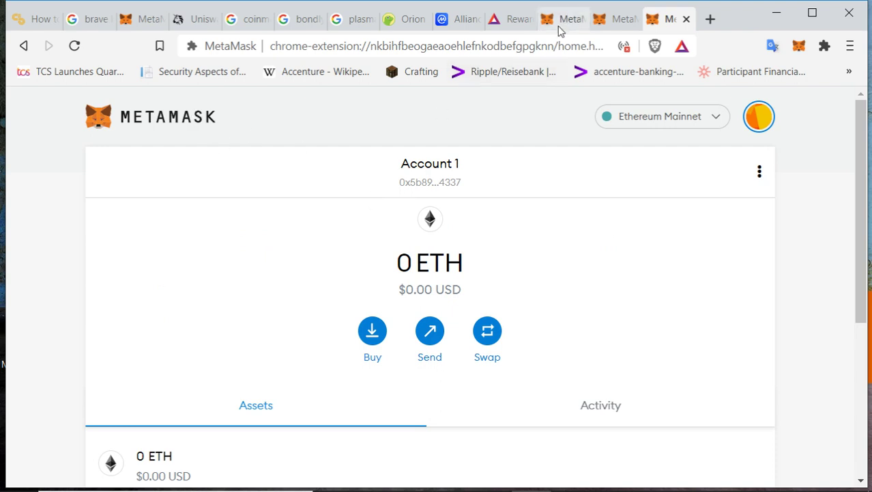
Step: Open Uniswap's Add Liquidity form for ETH from the pool page and view the tokens offered for the pair
click(193, 22)
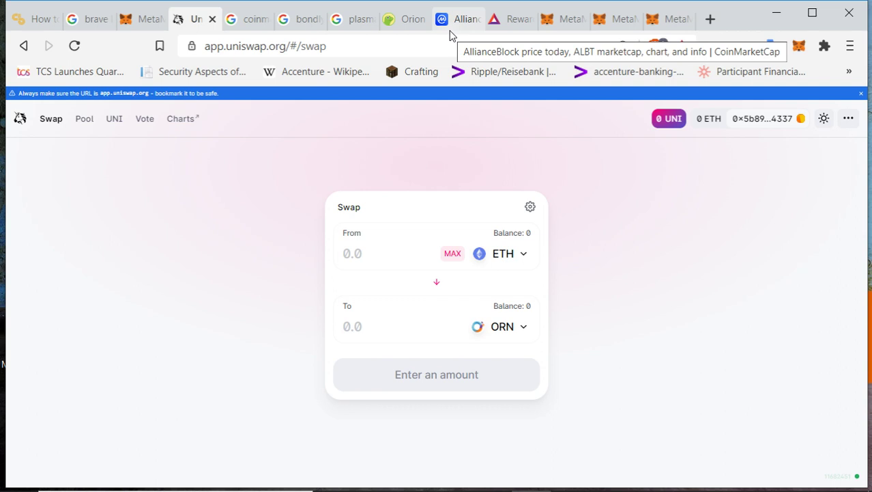
click(89, 125)
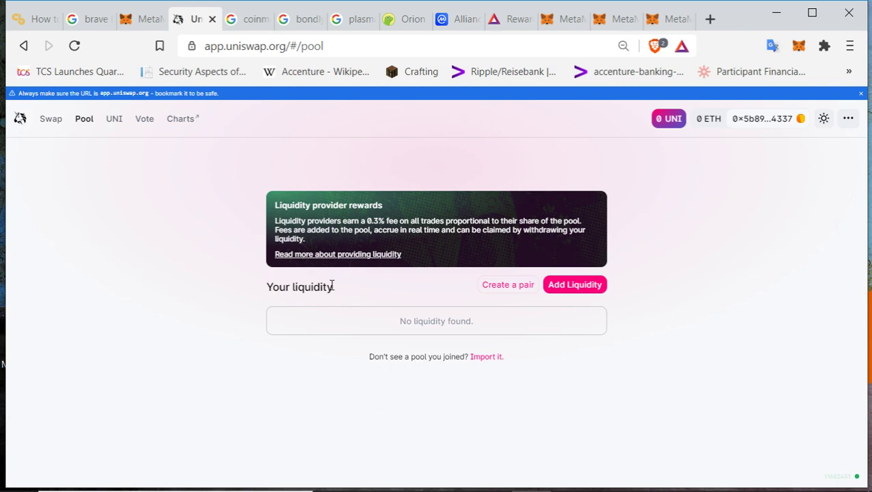
click(559, 285)
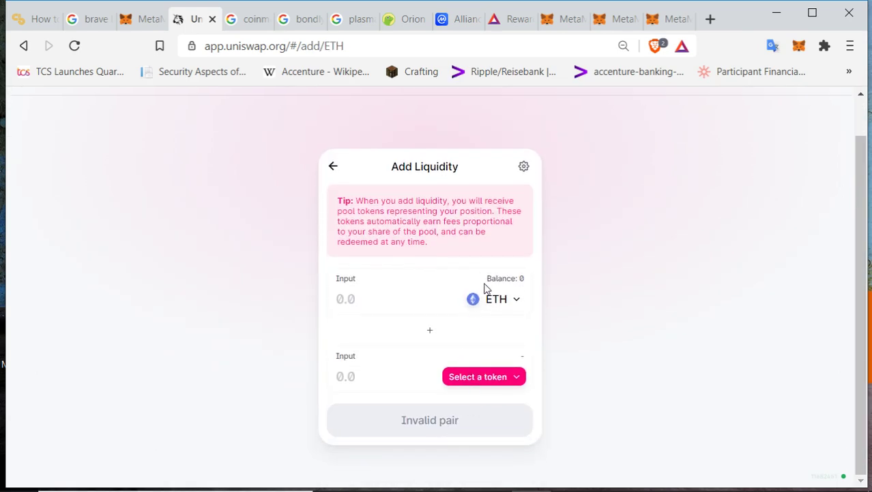
click(488, 380)
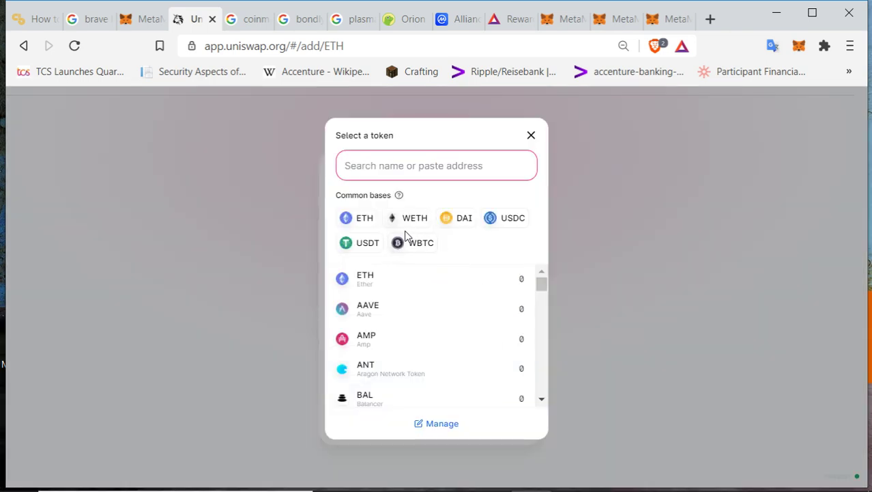
click(579, 235)
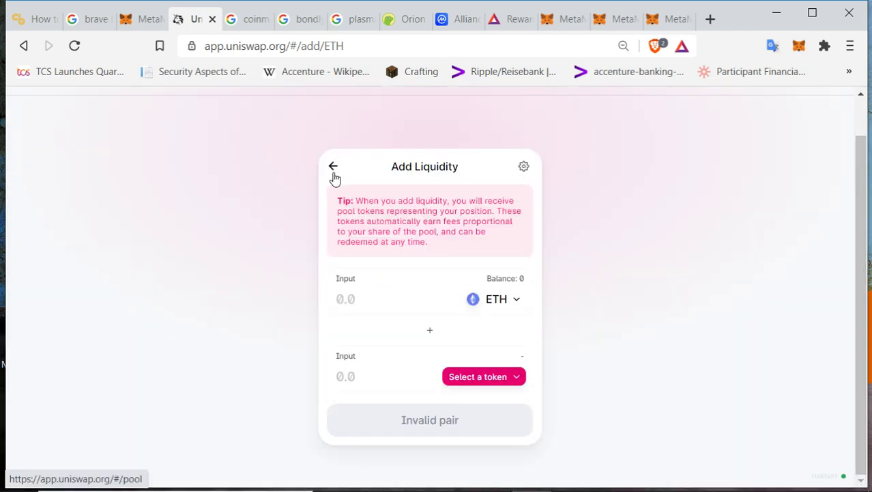
Step: Go to sora.farm in the Uniswap tab
click(336, 48)
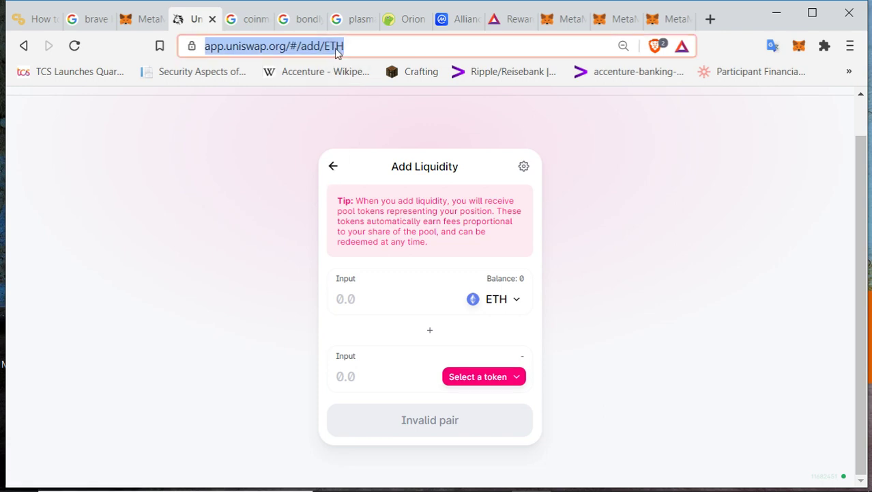
text(sora.farm)
key(Return)
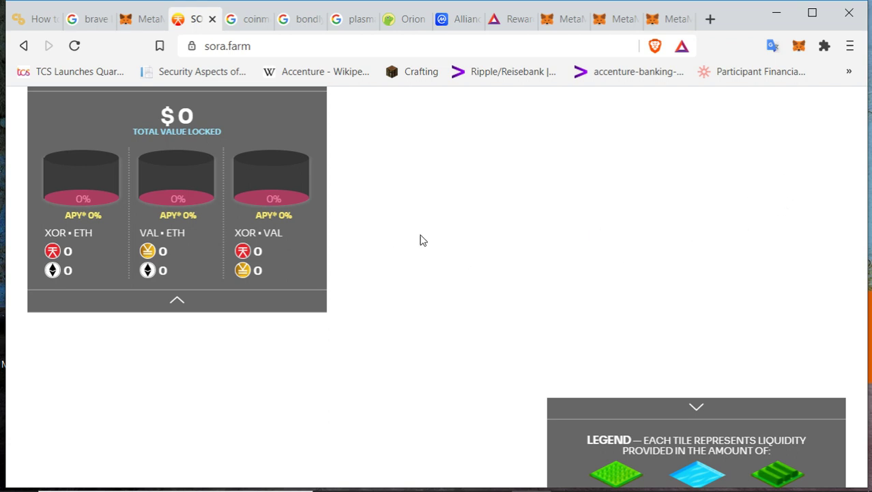
Step: Reload the sora.farm page at 90% zoom, then return the zoom to 100%
click(850, 46)
click(714, 311)
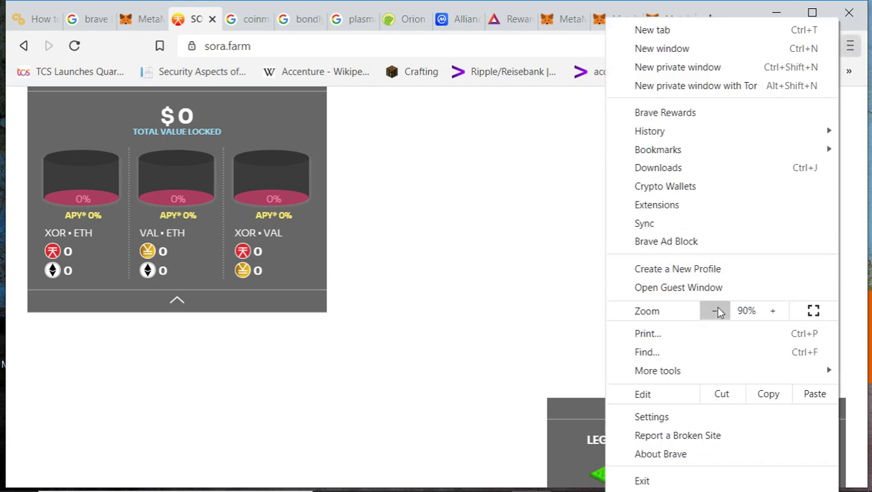
right_click(447, 241)
click(495, 289)
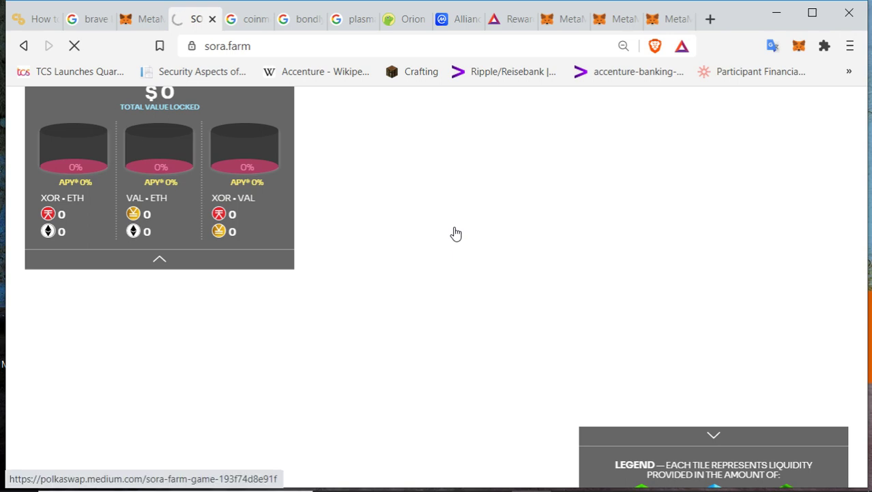
click(850, 46)
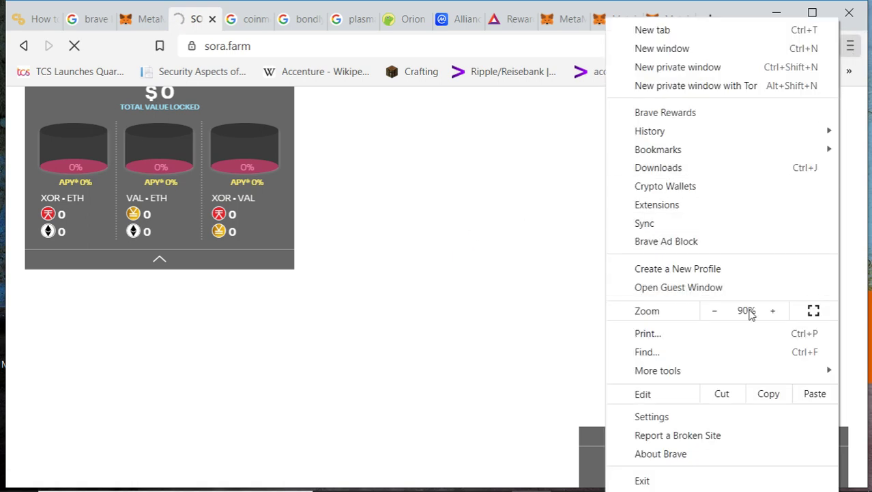
click(771, 310)
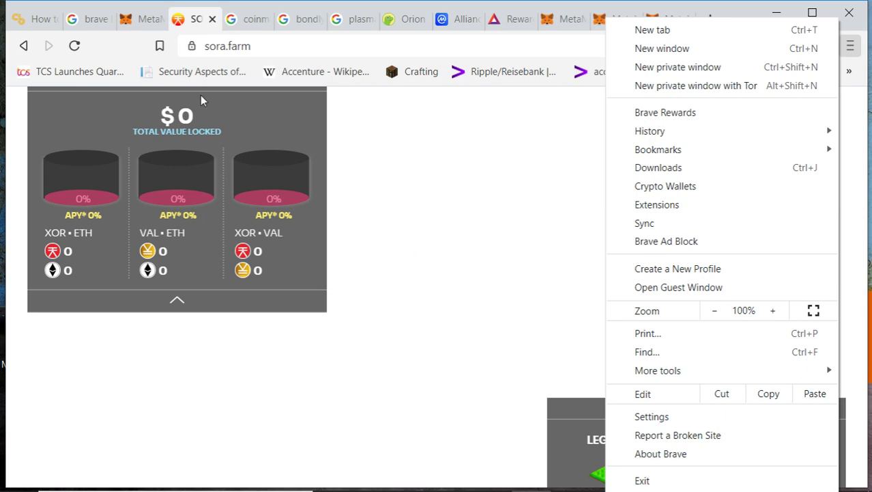
click(385, 187)
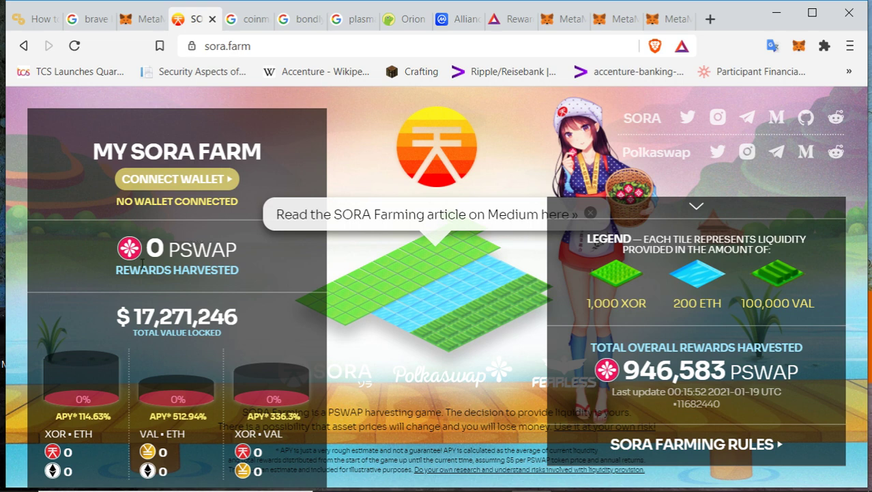
Step: Connect MetaMask's Account 1 to sora.farm, approve the site's access and dismiss the connection dialog
click(192, 185)
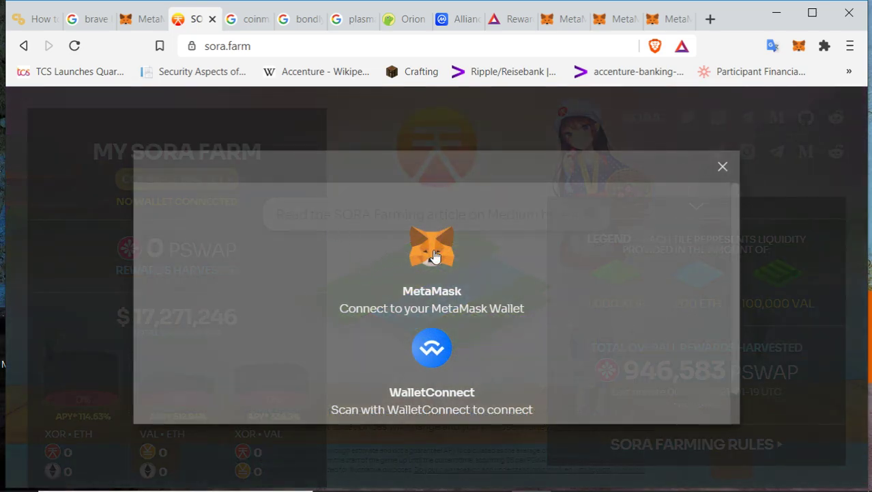
click(723, 167)
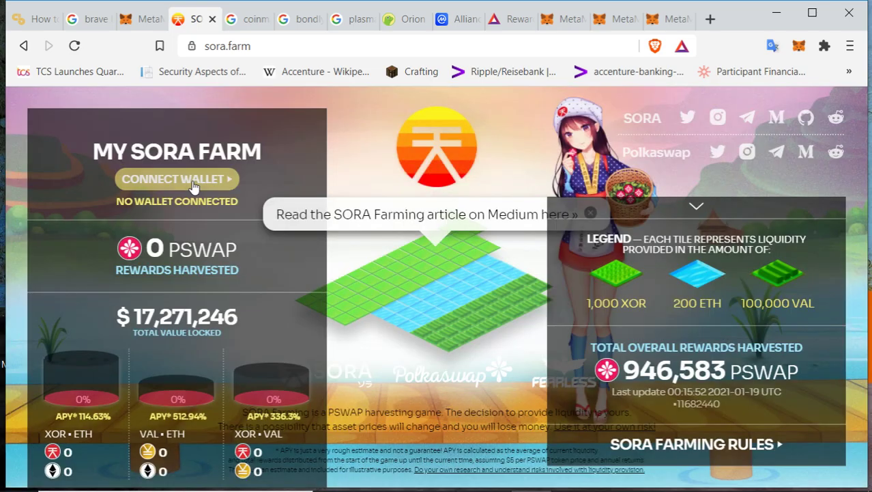
click(192, 183)
click(427, 249)
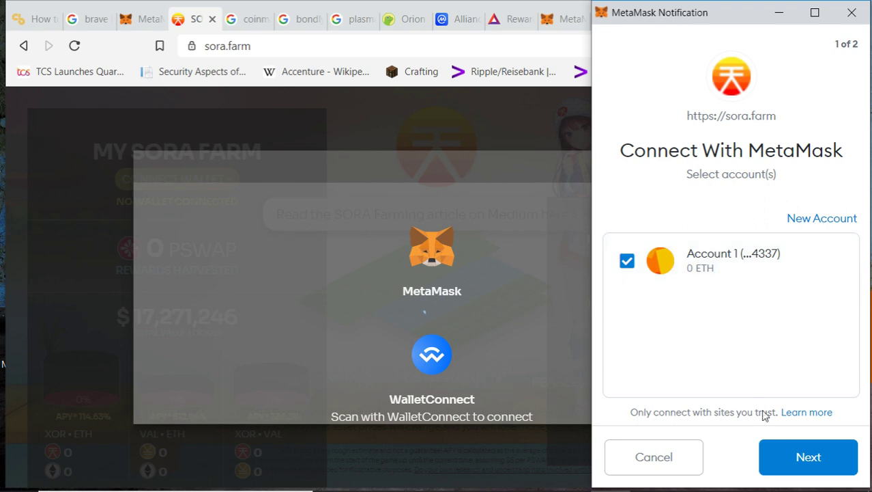
click(798, 459)
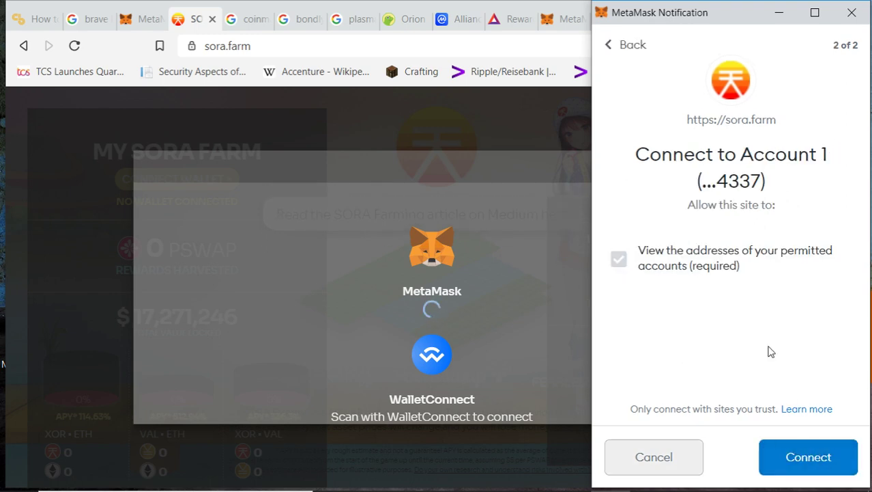
click(796, 462)
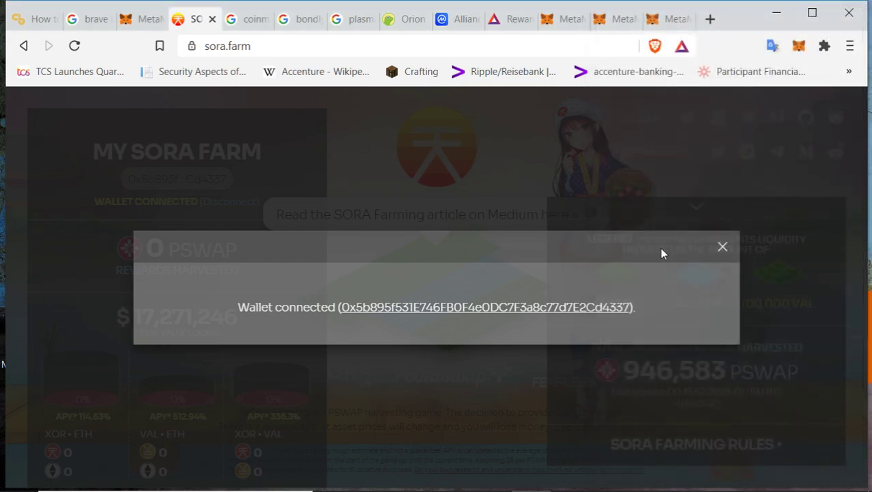
click(722, 247)
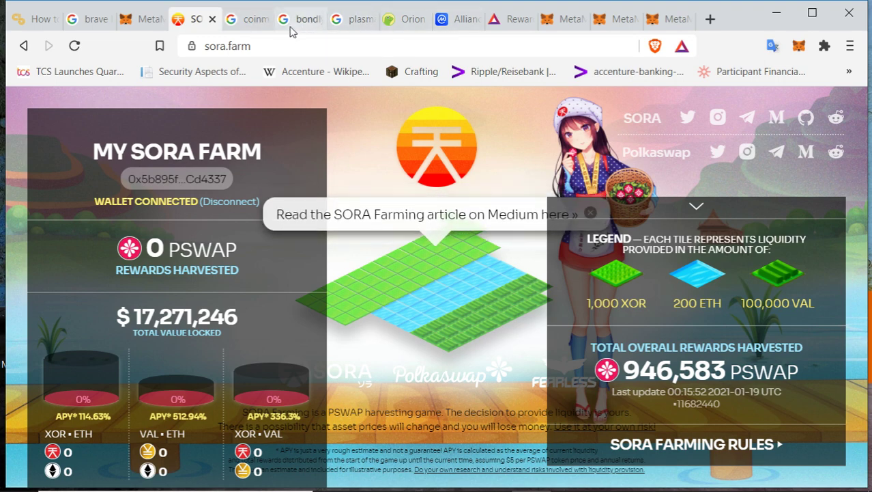
Step: Go to uniswap.org in the coinmarketcap search tab and launch the Uniswap app
click(250, 24)
click(265, 47)
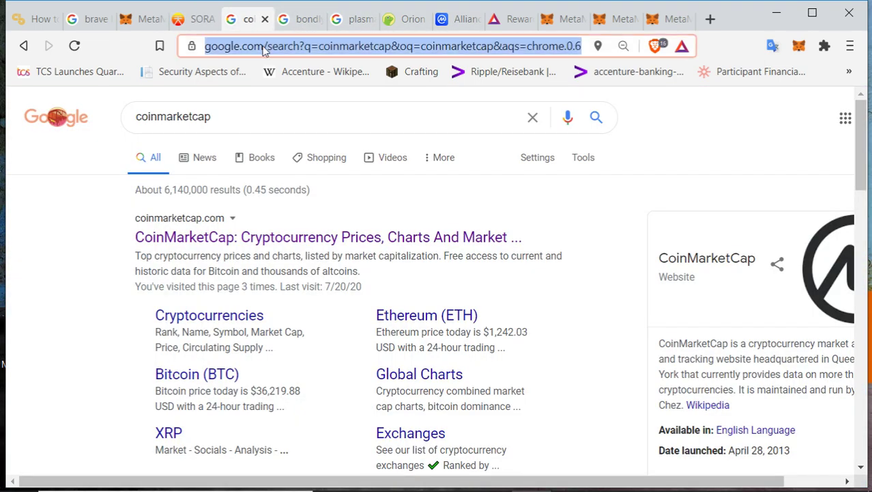
text(uniswa)
key(Return)
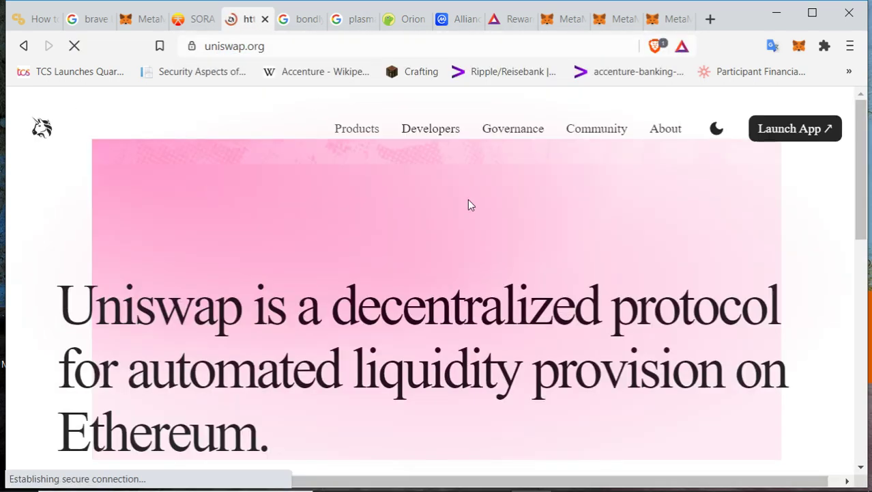
click(761, 132)
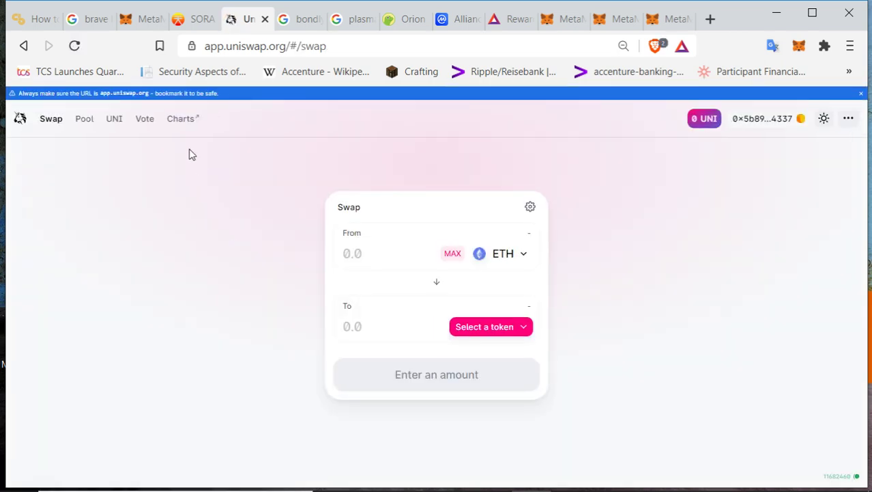
Step: Search for xor as the first token in the pool's Create a pair form, close the token list and return to sora.farm
click(82, 122)
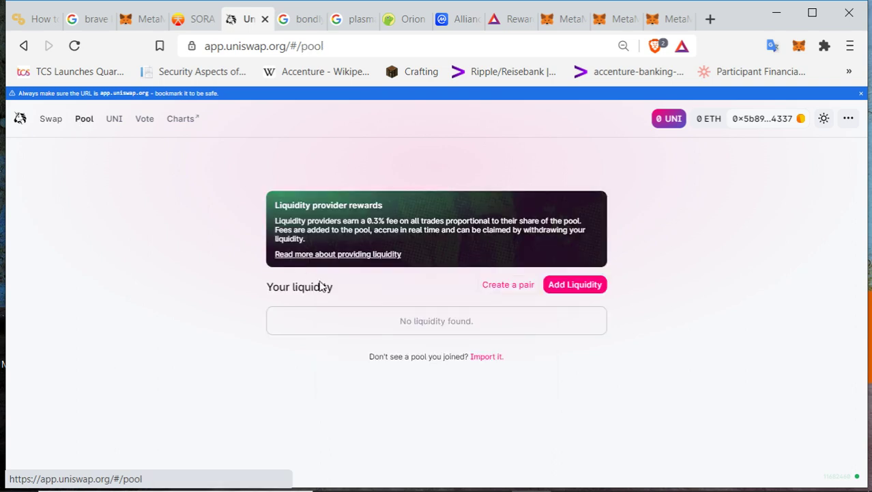
click(495, 285)
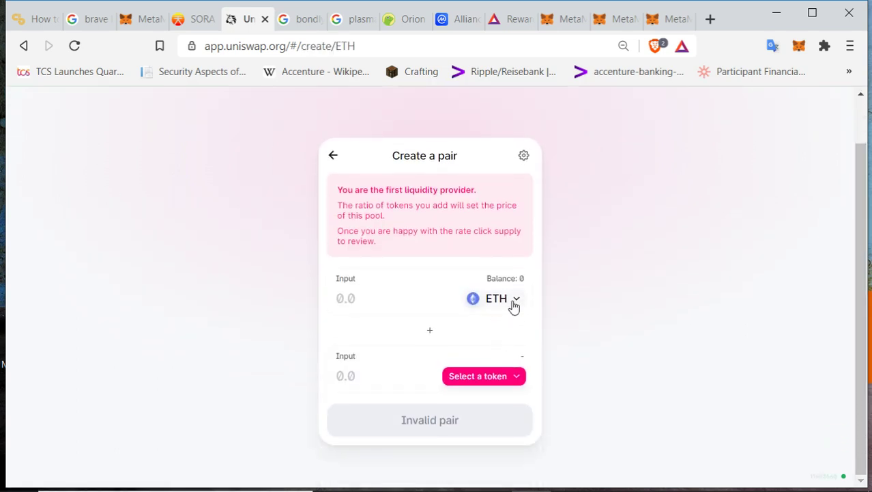
click(512, 304)
text(xor)
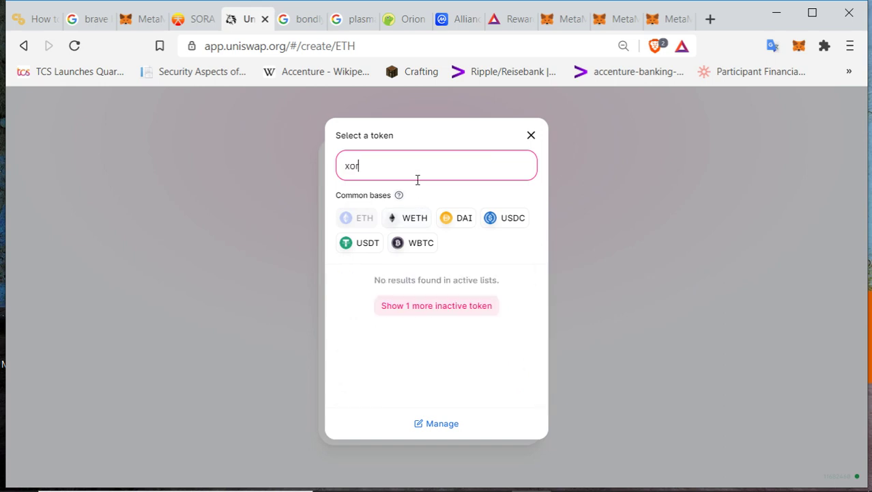
click(531, 135)
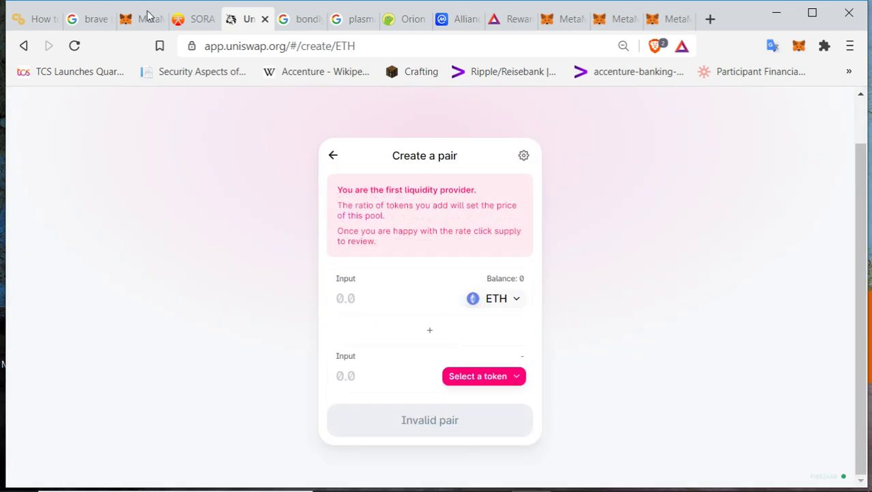
click(187, 20)
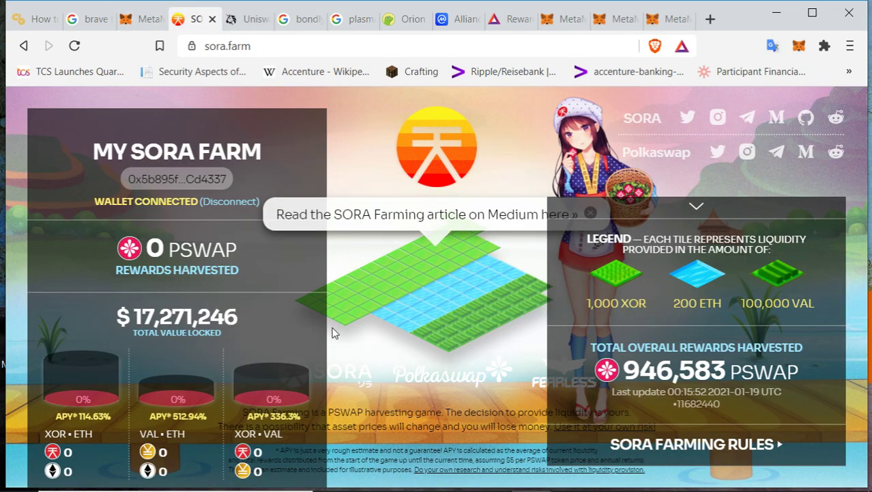